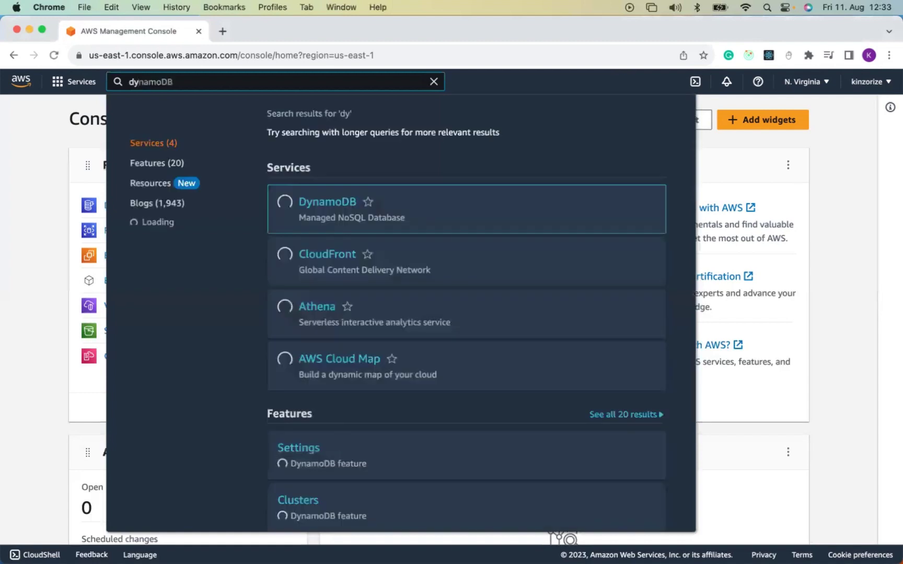
# Step: Find the DynamoDB service in the AWS console and begin creating a new table
pyautogui.write('namo')
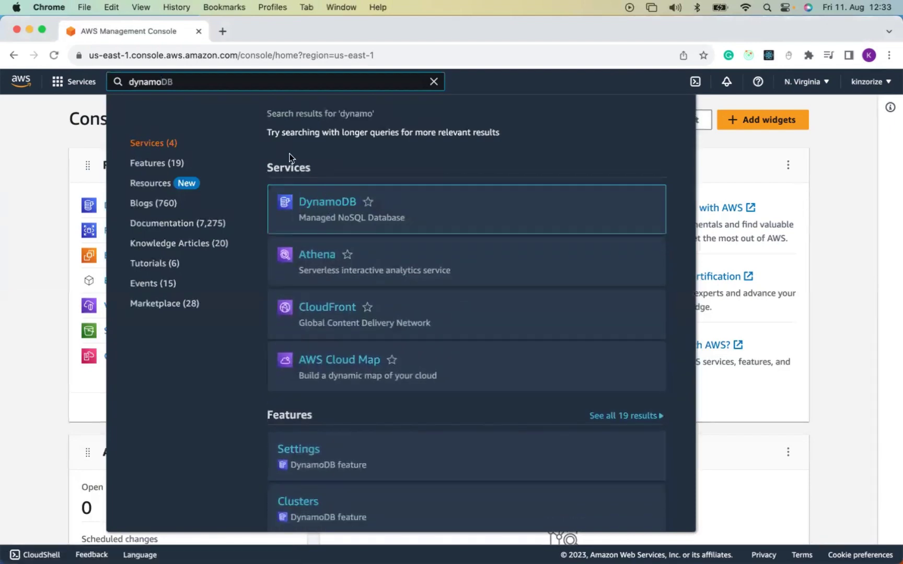
pyautogui.click(326, 208)
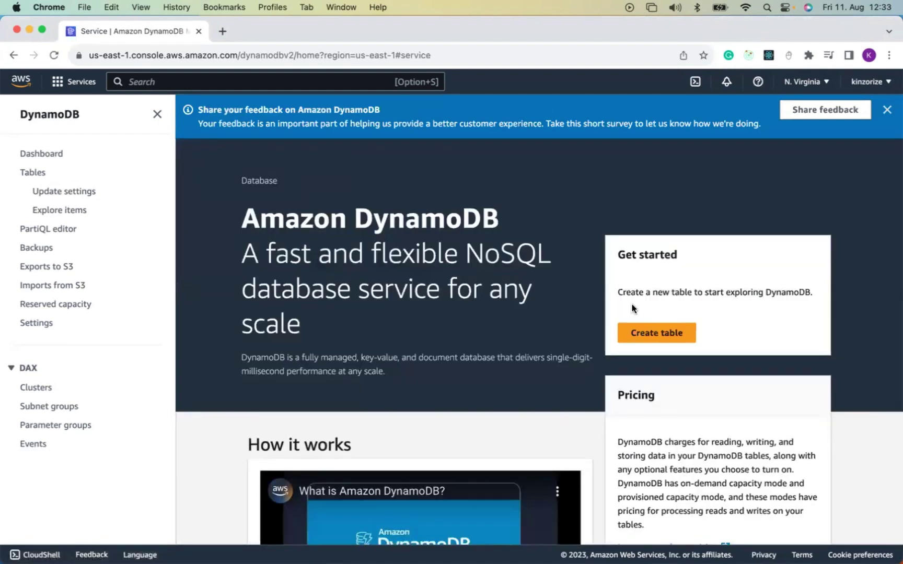
pyautogui.click(657, 334)
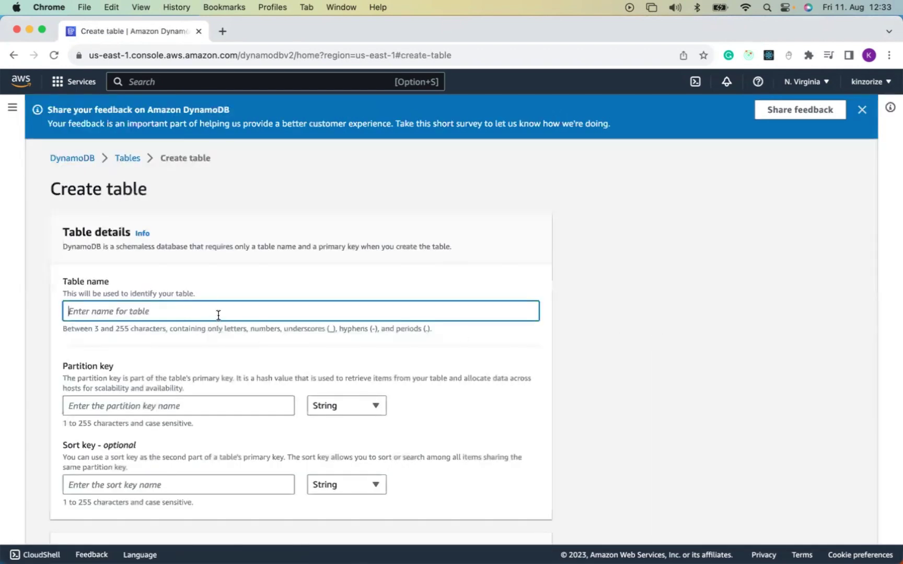
# Step: Name the table iphones and set its partition key to model
pyautogui.scroll(-2, 225, 309)
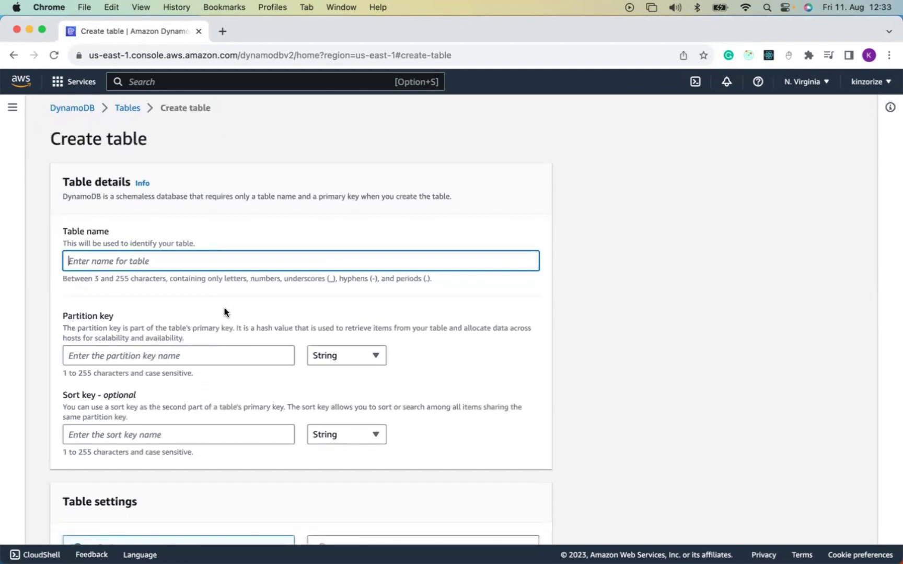
pyautogui.write('iphon')
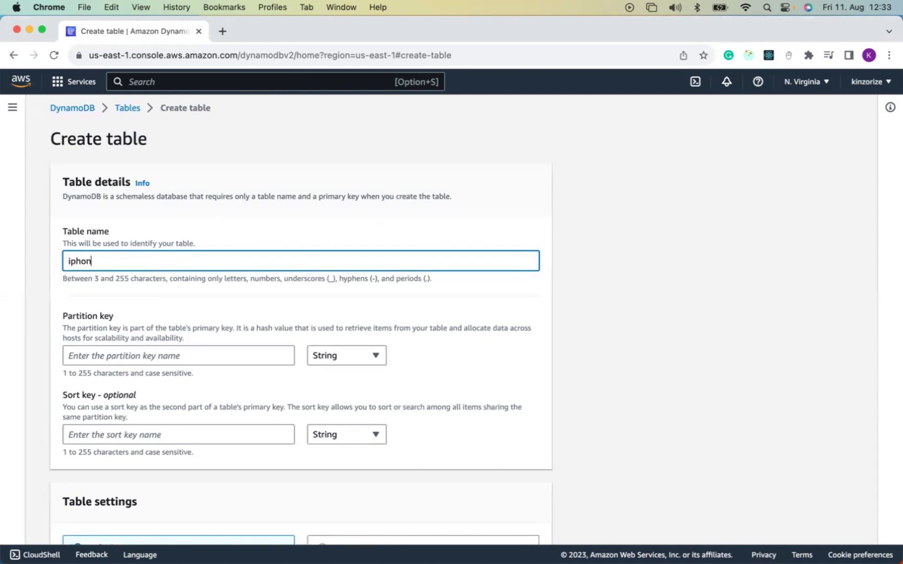
pyautogui.write('es')
pyautogui.click(234, 355)
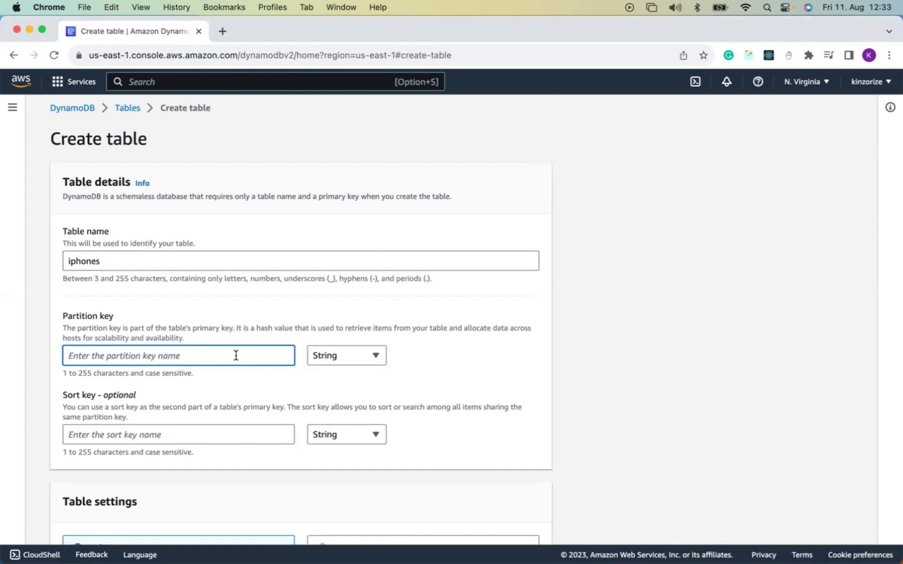
pyautogui.write('model')
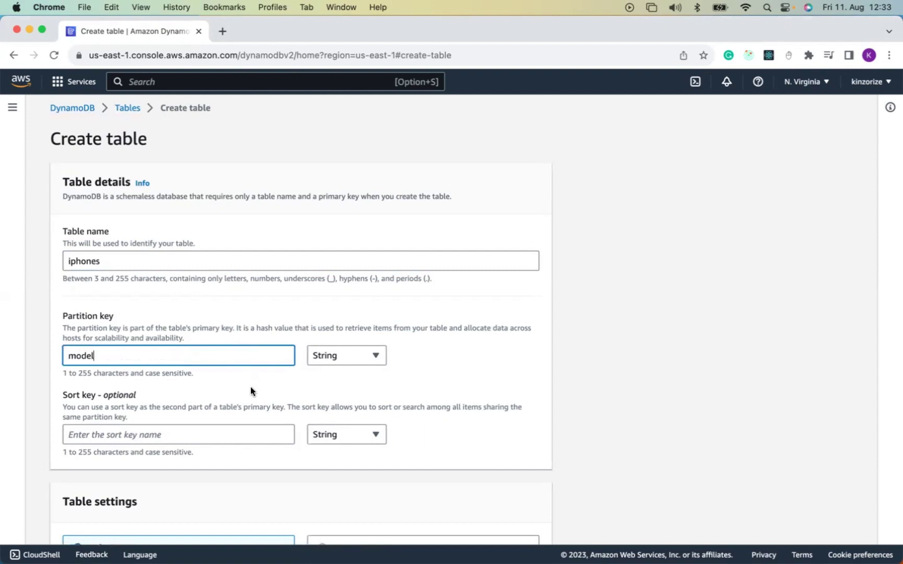
# Step: Review the default table settings and create the iphones table with them
pyautogui.scroll(-2, 162, 412)
pyautogui.scroll(-2, 163, 413)
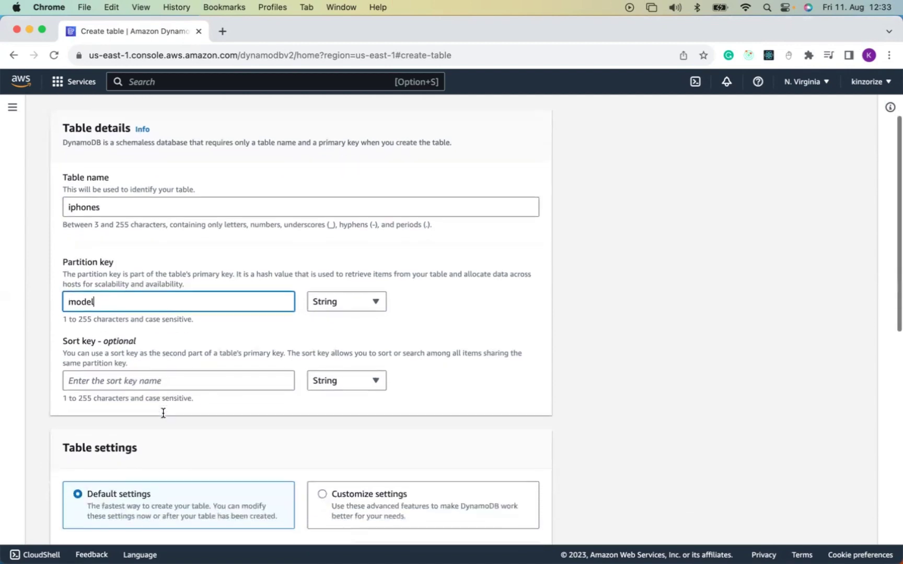
pyautogui.scroll(-8, 187, 367)
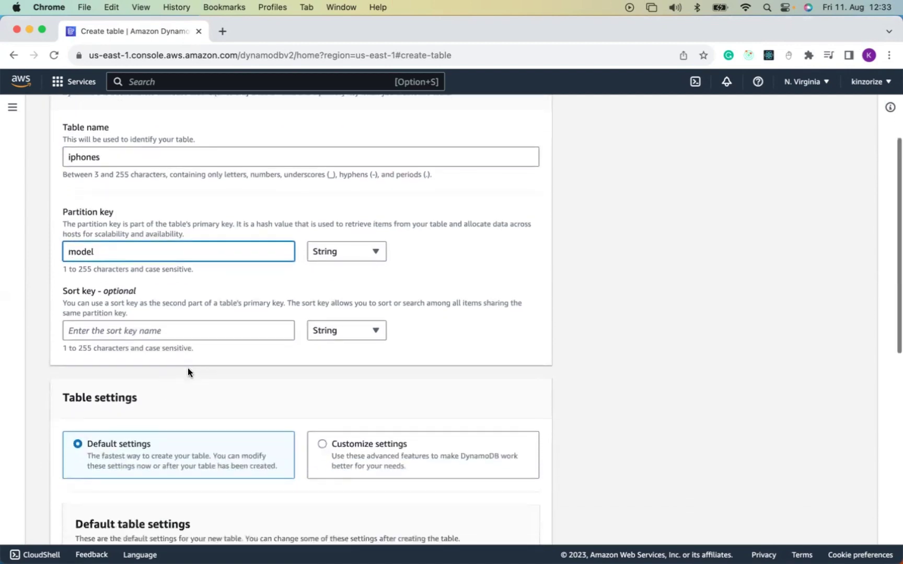
pyautogui.scroll(-5, 188, 367)
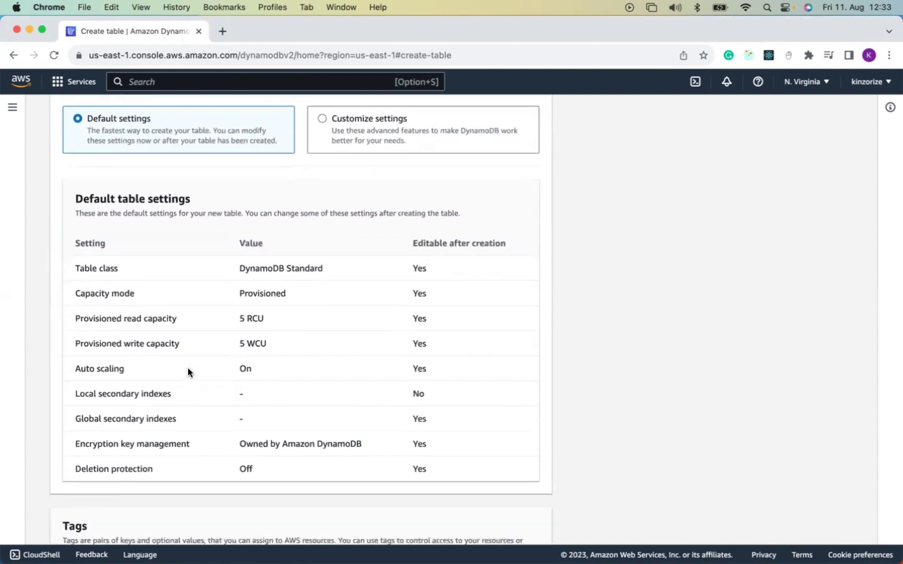
pyautogui.scroll(1, 187, 362)
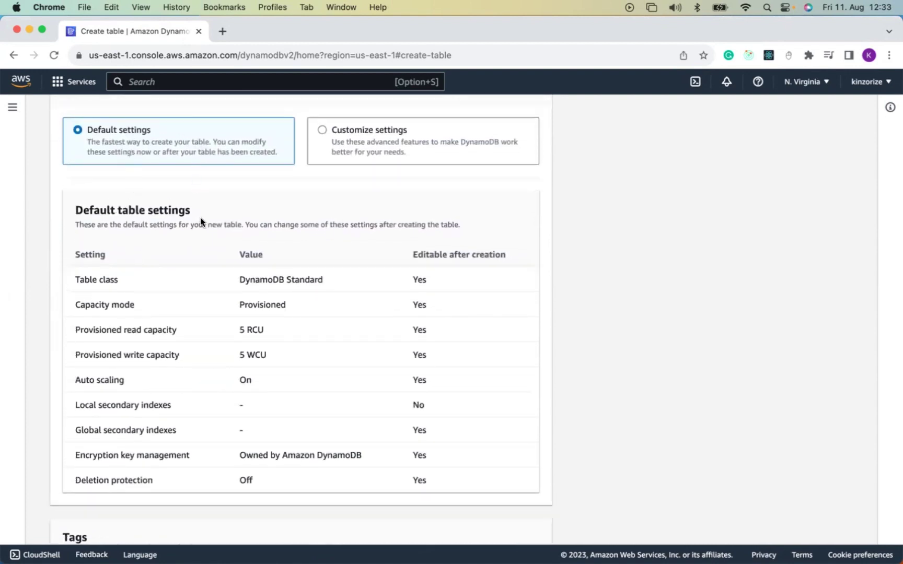
pyautogui.scroll(-5, 242, 300)
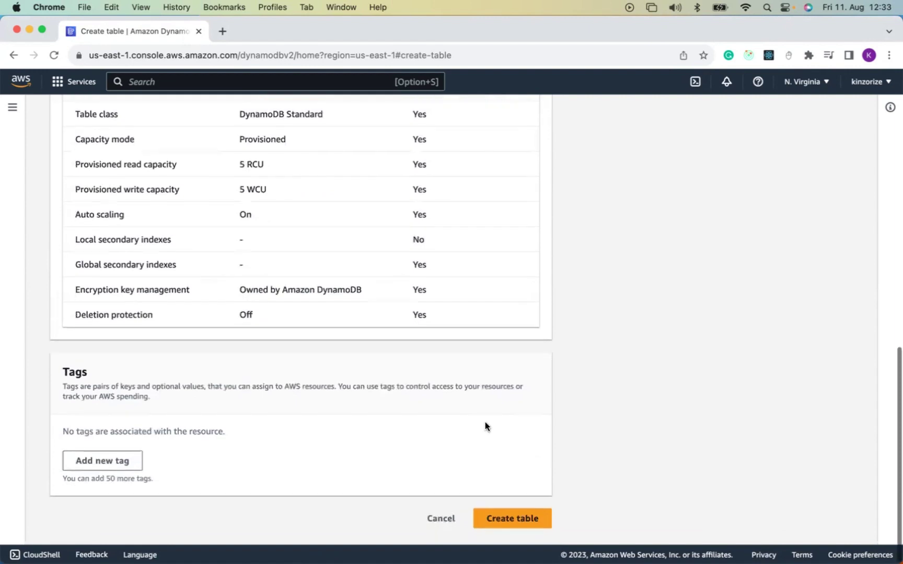
pyautogui.click(502, 524)
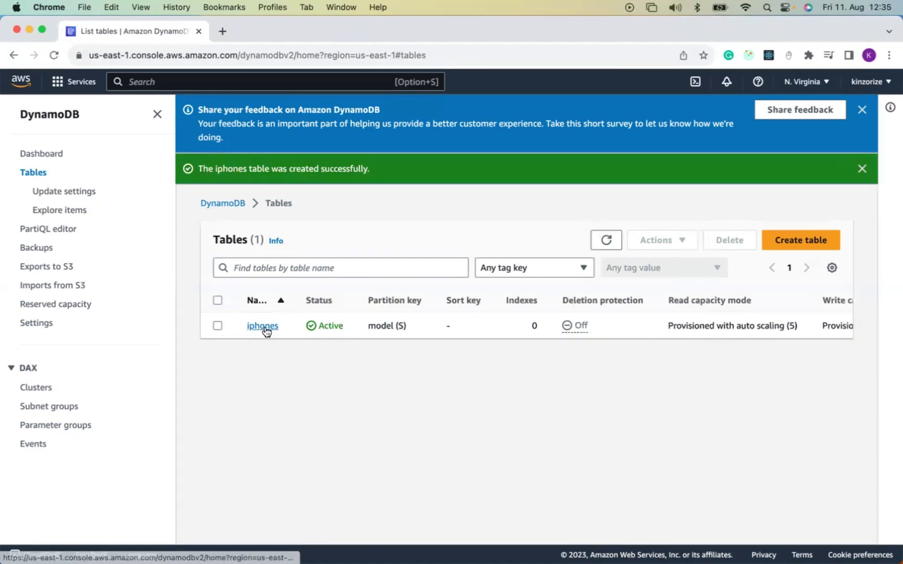
# Step: Open the iphones table and start a new item with the model value iphone 7
pyautogui.click(264, 327)
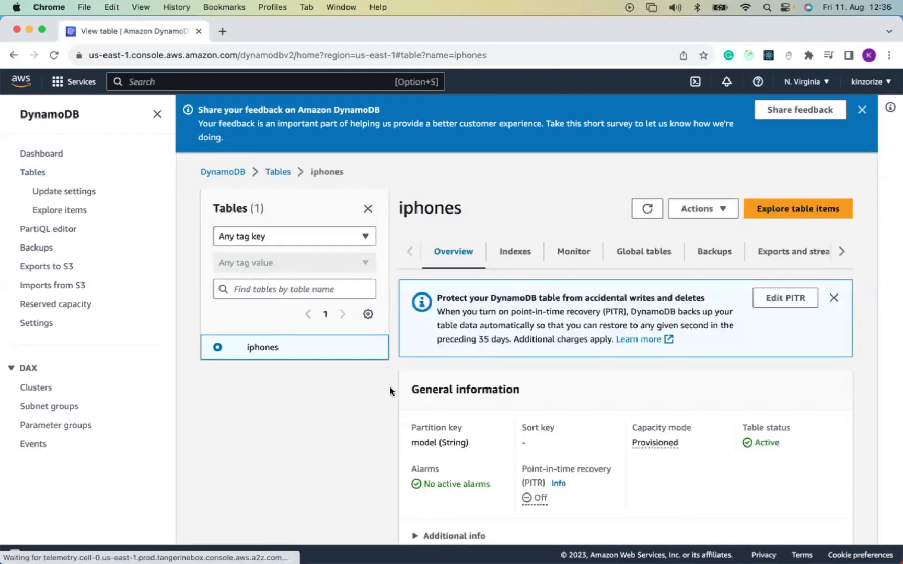
pyautogui.scroll(-1, 389, 386)
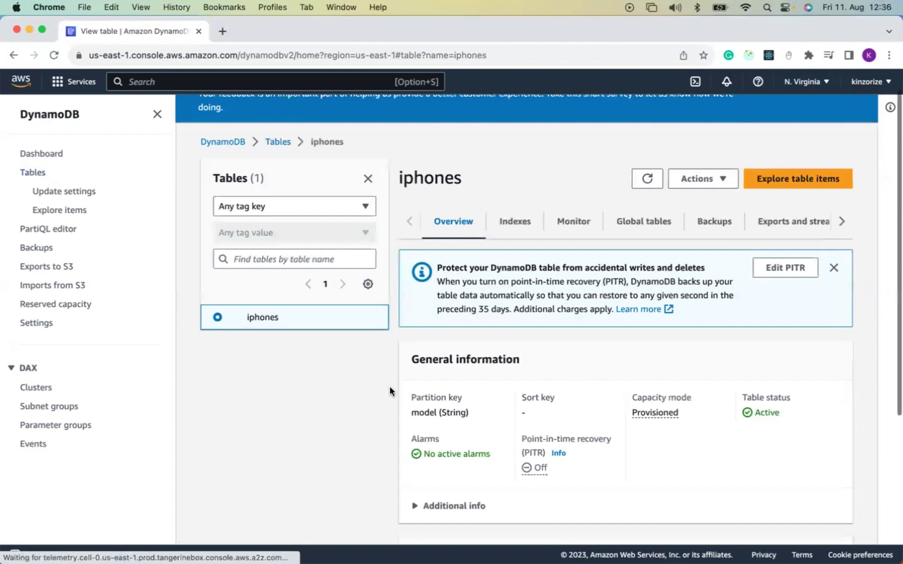
pyautogui.click(723, 181)
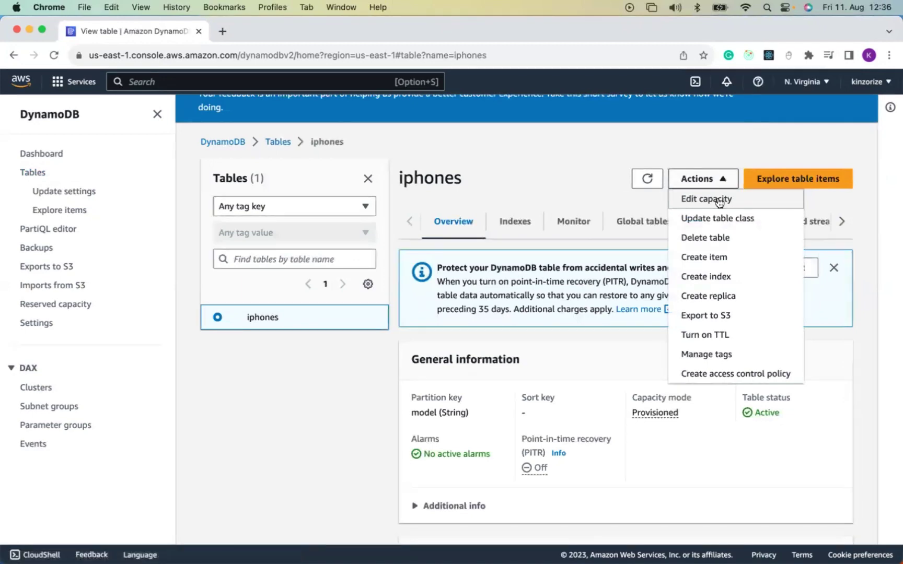
pyautogui.click(721, 258)
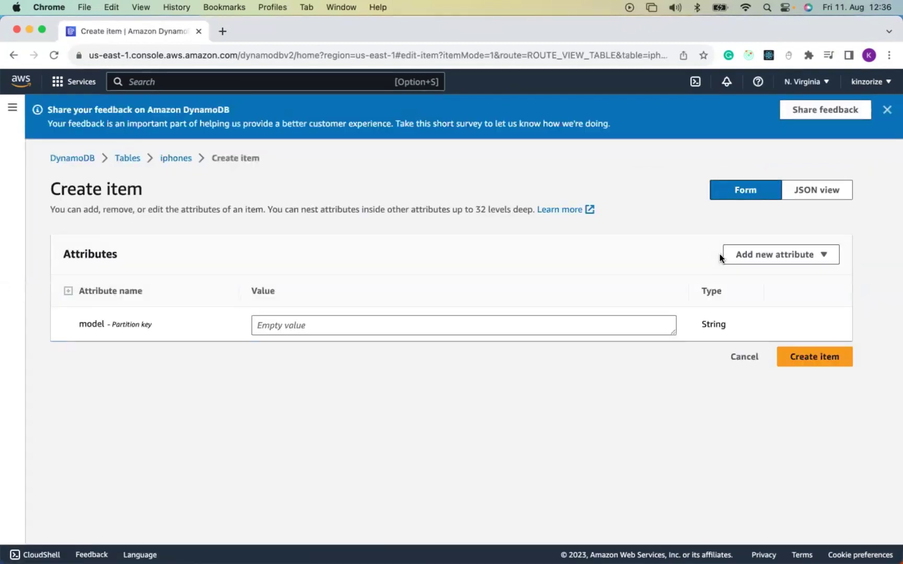
pyautogui.click(279, 326)
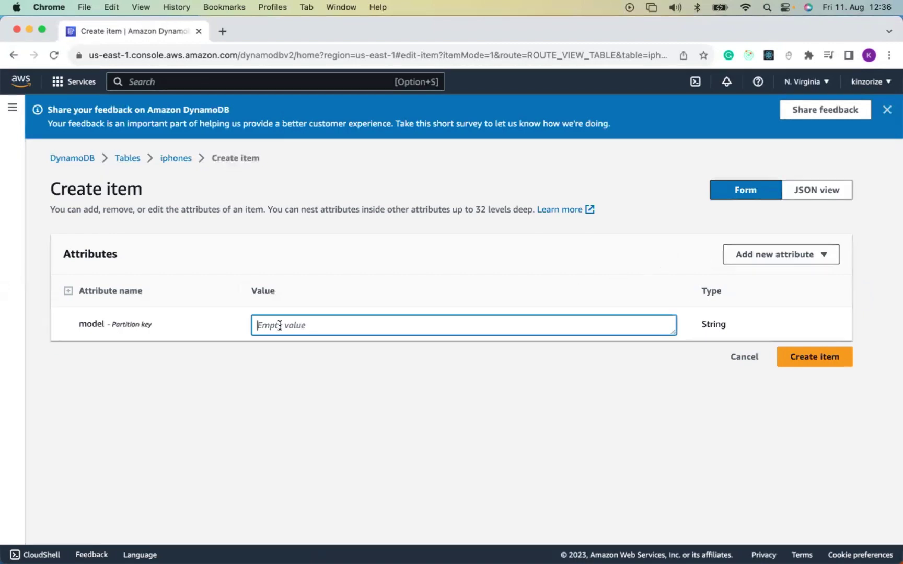
pyautogui.write('iphone 7')
# Step: Add a String attribute named color with the value space grey to the item
pyautogui.click(808, 254)
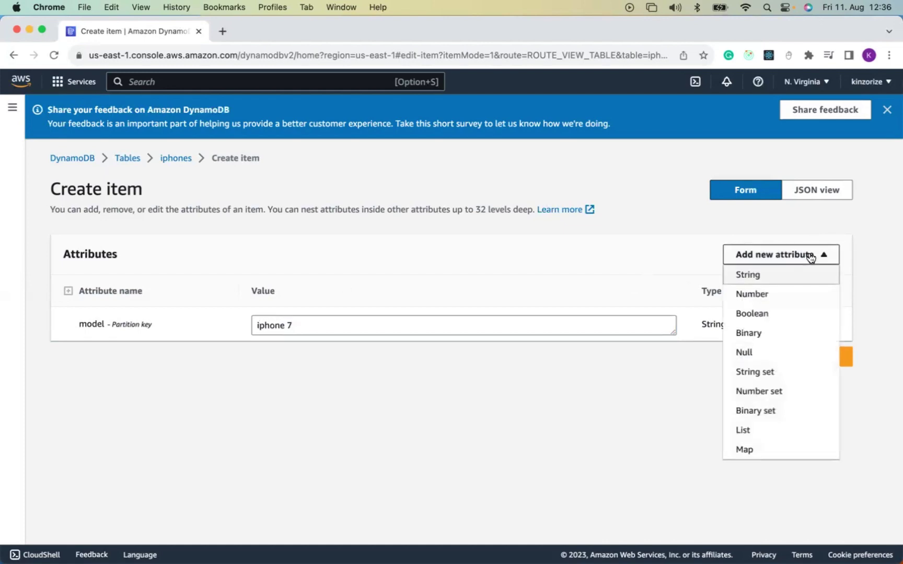
pyautogui.click(791, 277)
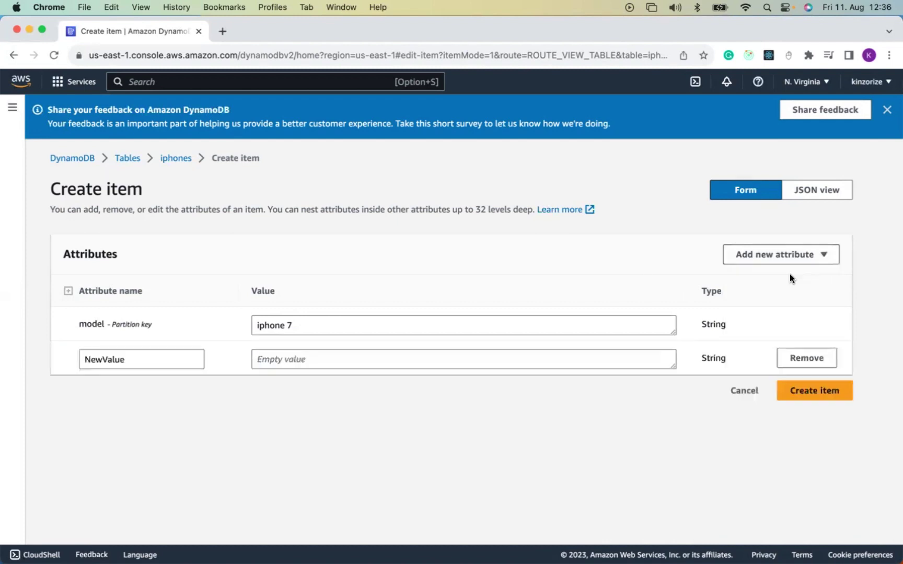
pyautogui.click(141, 364)
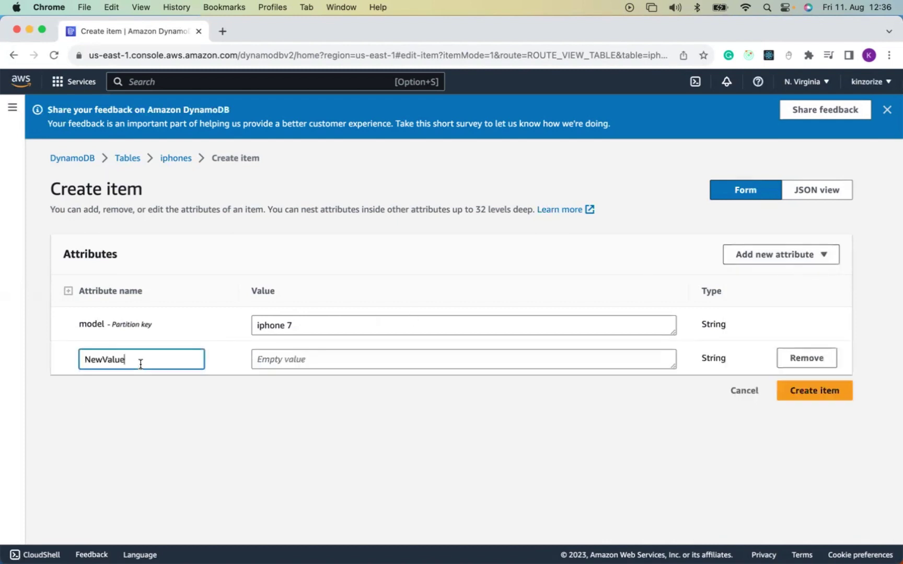
pyautogui.doubleClick(77, 360)
pyautogui.write('color')
pyautogui.click(261, 358)
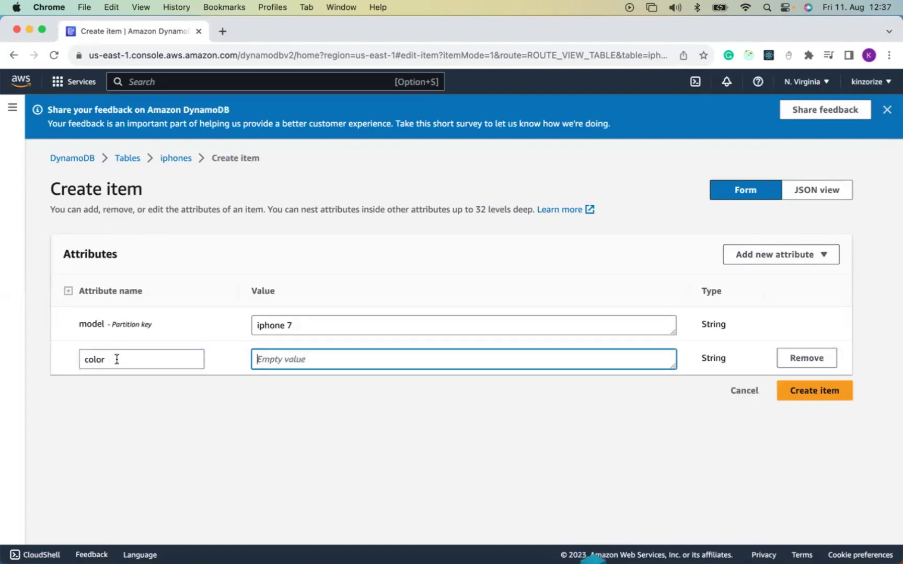
pyautogui.write('spa')
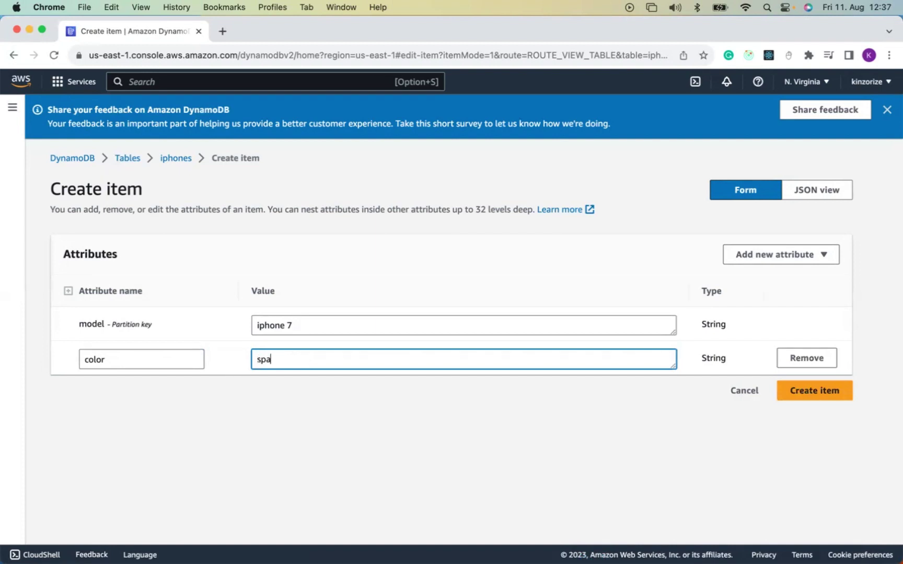
pyautogui.write('ce grey')
# Step: Add a Number attribute named price with the value 100 to the item
pyautogui.click(822, 260)
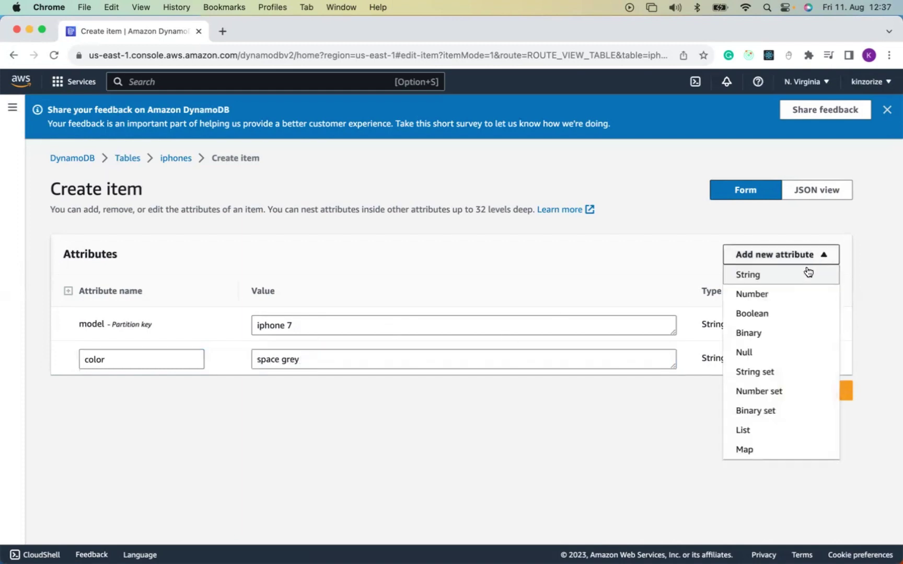
pyautogui.click(790, 294)
pyautogui.moveTo(149, 391); pyautogui.dragTo(65, 389)
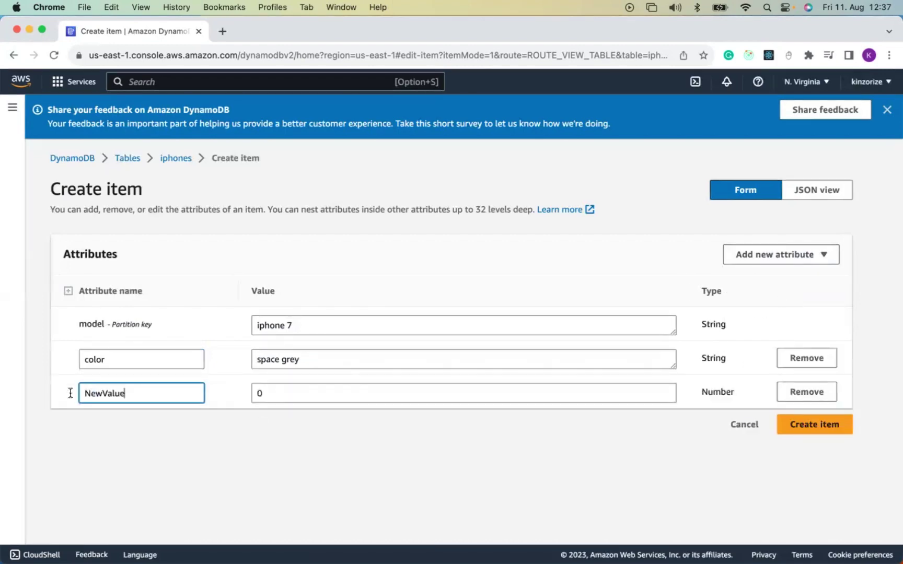
pyautogui.write('price')
pyautogui.moveTo(288, 389); pyautogui.dragTo(228, 390)
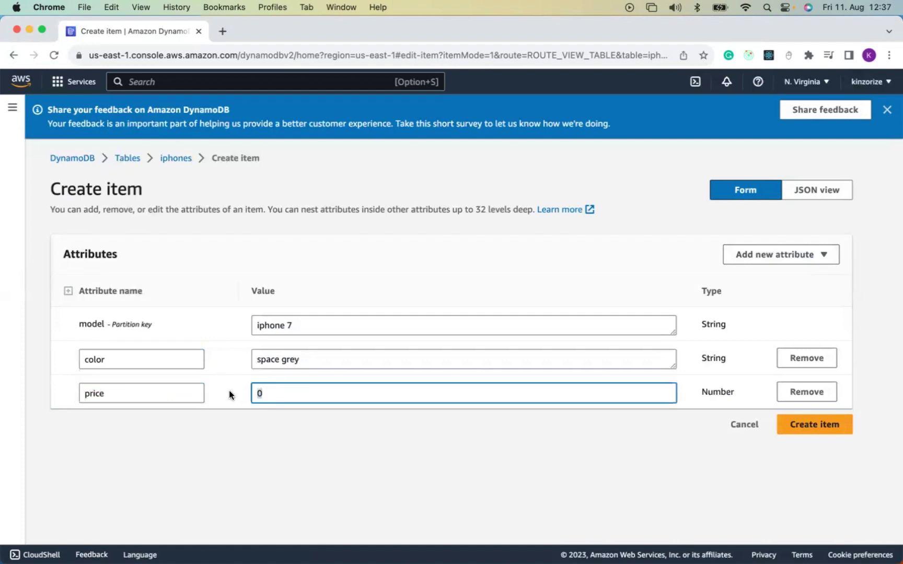
pyautogui.write('100')
# Step: Add a String attribute named True Tone with the value No, and create the item
pyautogui.click(795, 261)
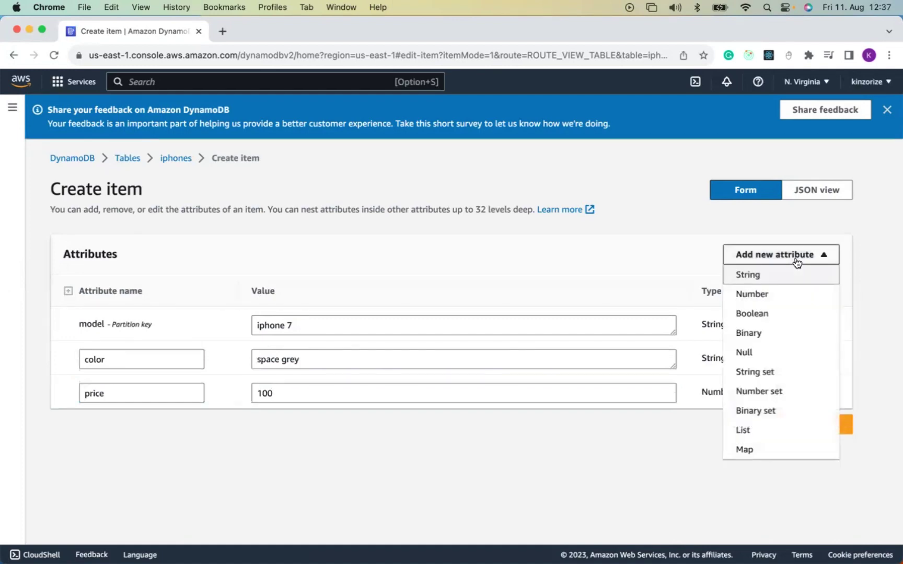
pyautogui.click(770, 280)
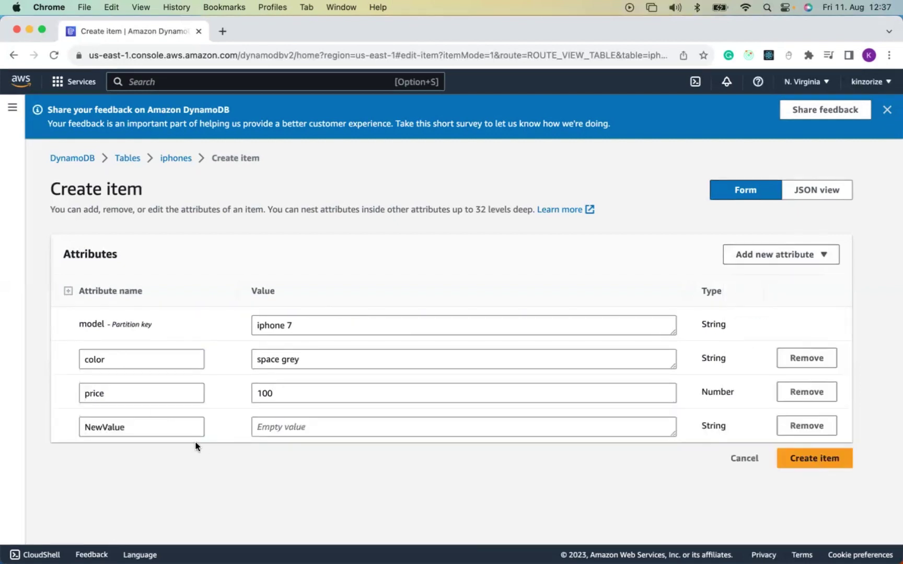
pyautogui.click(123, 428)
pyautogui.moveTo(123, 428); pyautogui.dragTo(71, 428)
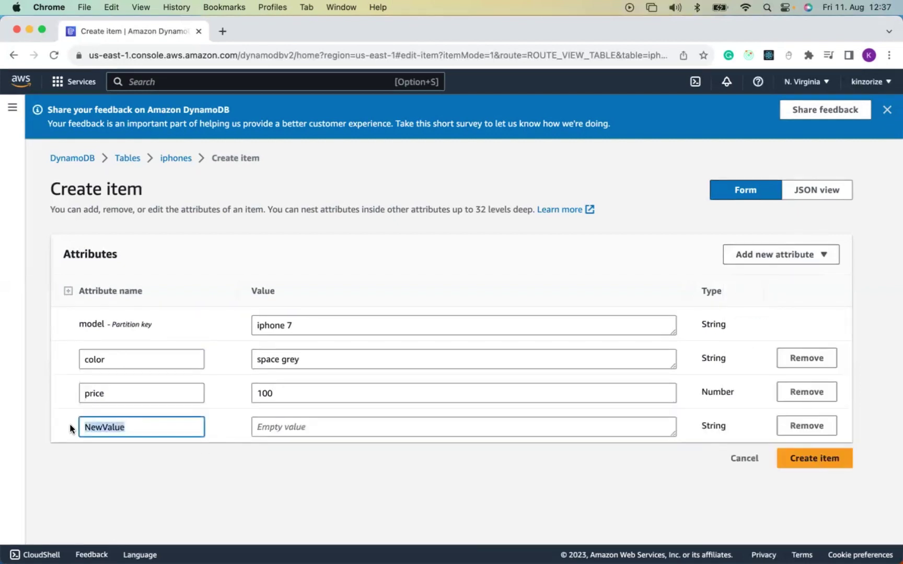
pyautogui.write('Tru')
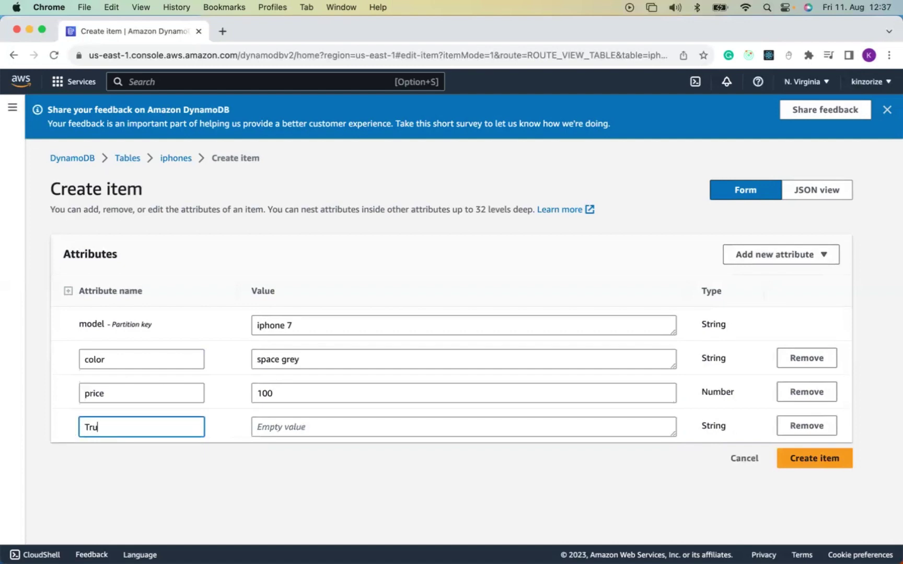
pyautogui.write('e Tone')
pyautogui.click(268, 428)
pyautogui.write('F')
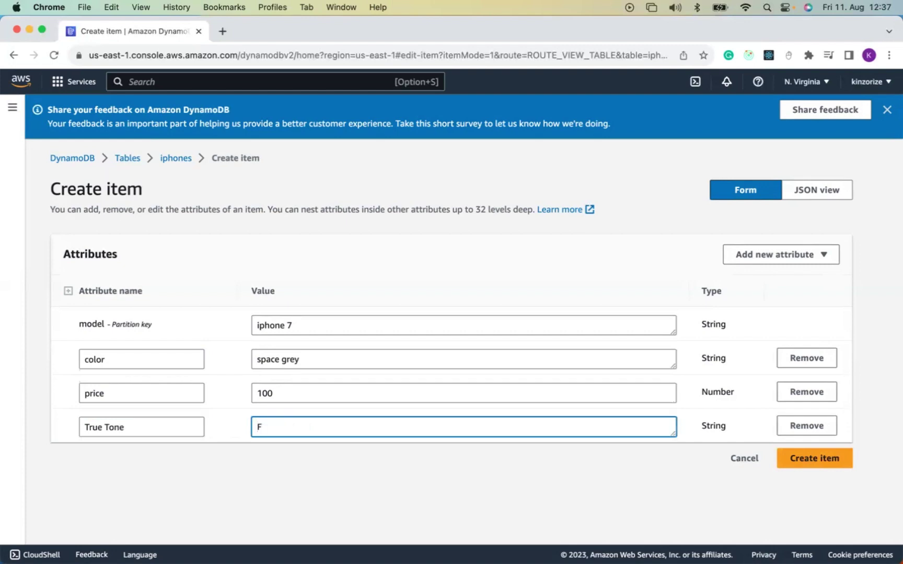
pyautogui.press('BackSpace')
pyautogui.write('No')
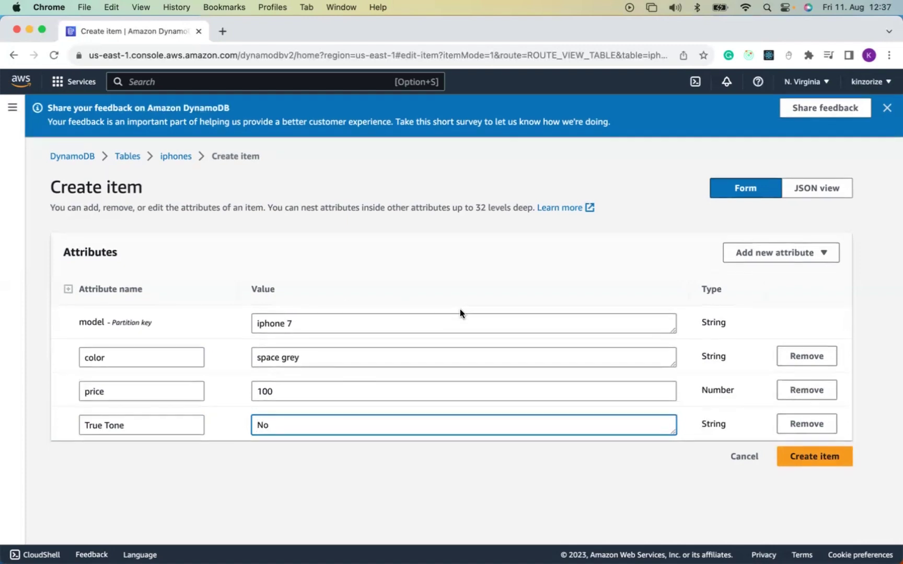
pyautogui.click(813, 460)
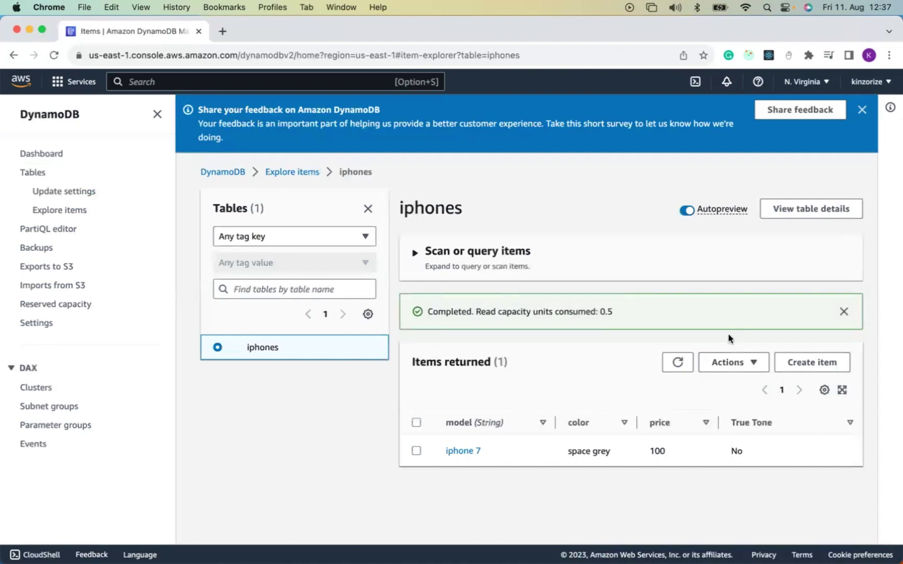
# Step: Start another item in the iphones table with the model value iphone 8
pyautogui.click(806, 367)
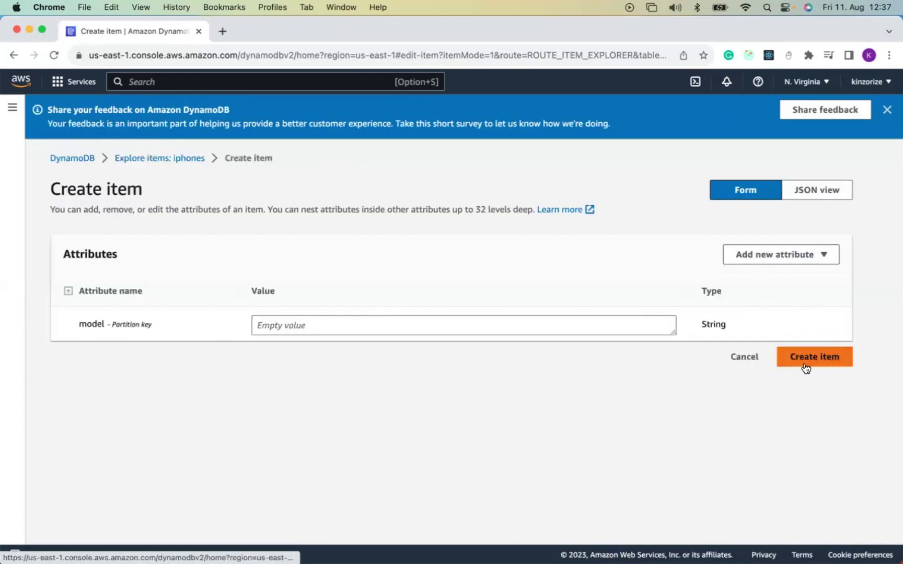
pyautogui.click(258, 324)
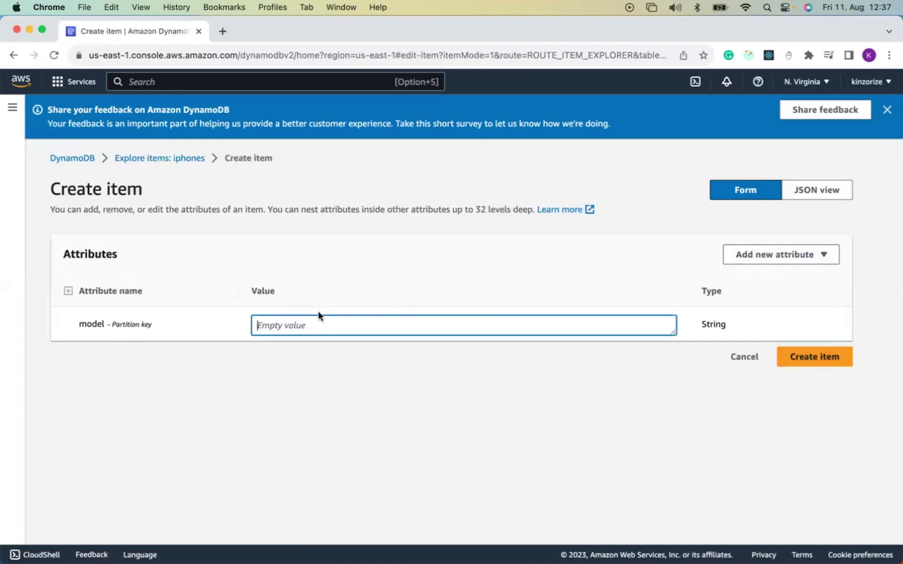
pyautogui.write('ip')
pyautogui.write('hone 8')
# Step: Add a String attribute named color with the value Gold to the iphone 8 item
pyautogui.click(828, 260)
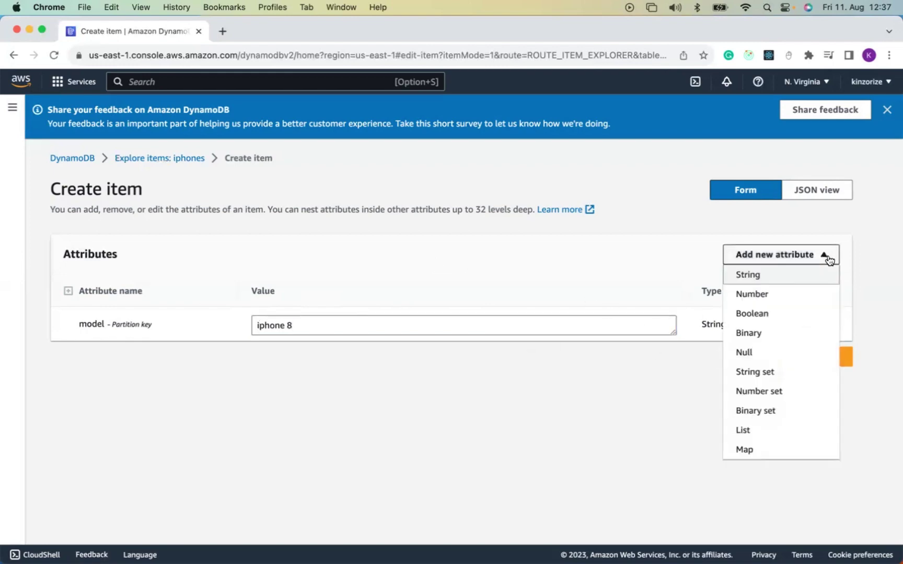
pyautogui.click(796, 278)
pyautogui.click(142, 365)
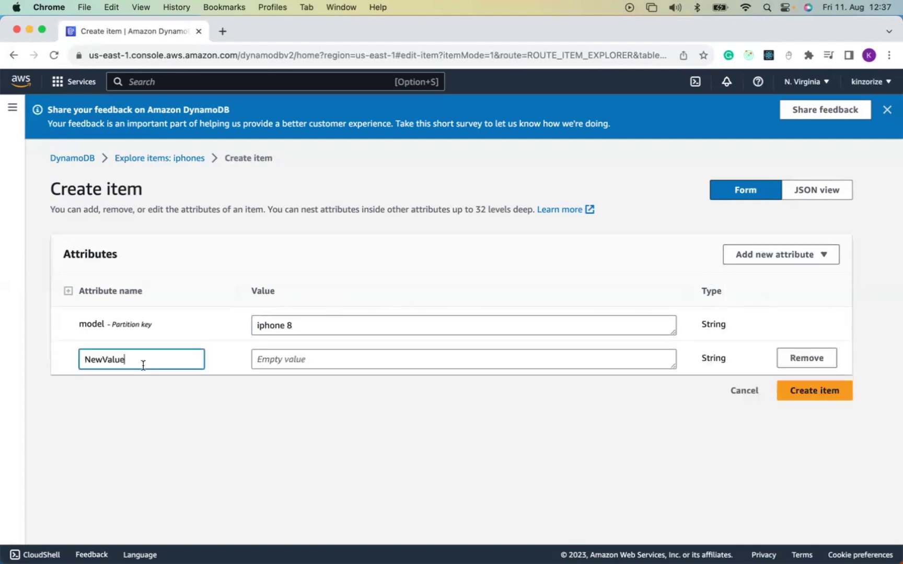
pyautogui.moveTo(142, 365); pyautogui.dragTo(69, 353)
pyautogui.write('pr')
pyautogui.press('BackSpace')
pyautogui.press('BackSpace')
pyautogui.press('BackSpace')
pyautogui.press('BackSpace')
pyautogui.write('colo')
pyautogui.click(282, 363)
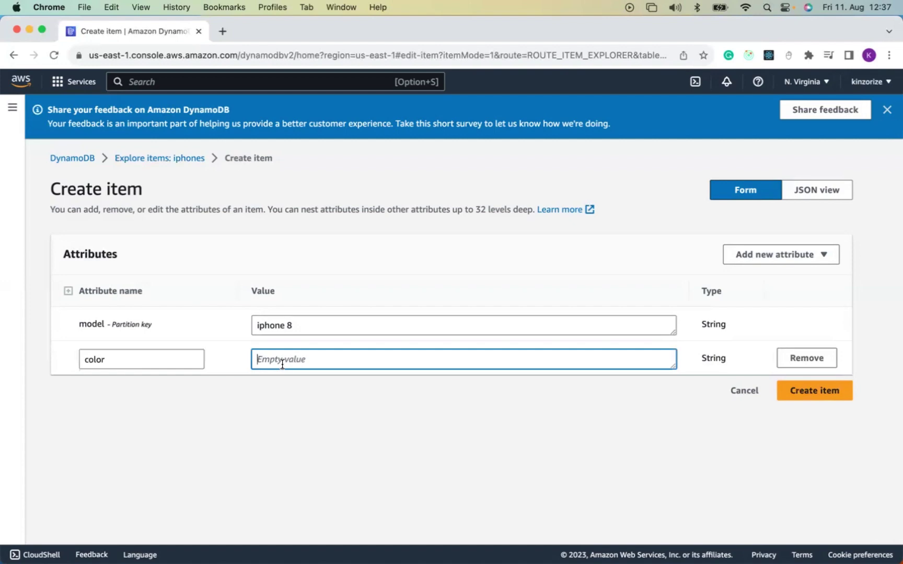
pyautogui.write('Gold')
# Step: Add a Number attribute named Price with the value 150 to the iphone 8 item
pyautogui.click(787, 266)
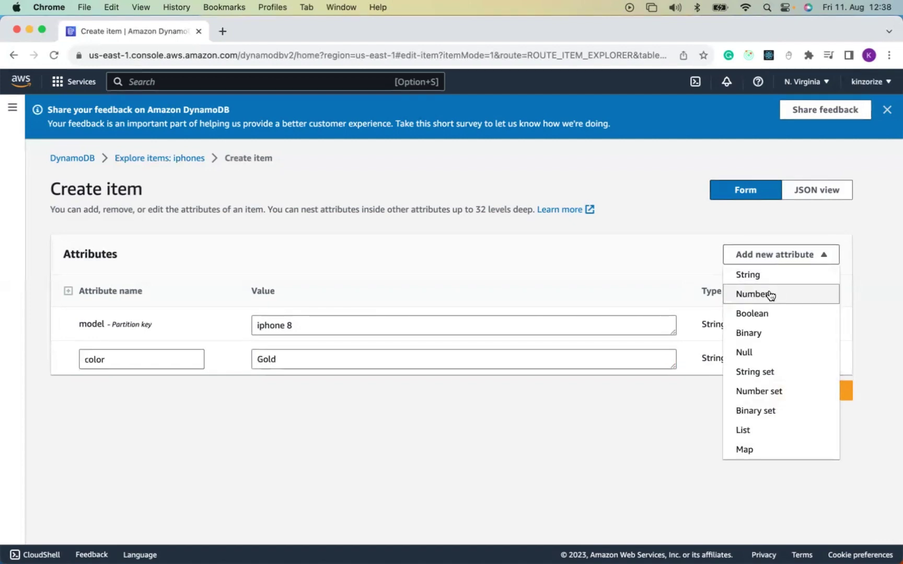
pyautogui.click(771, 296)
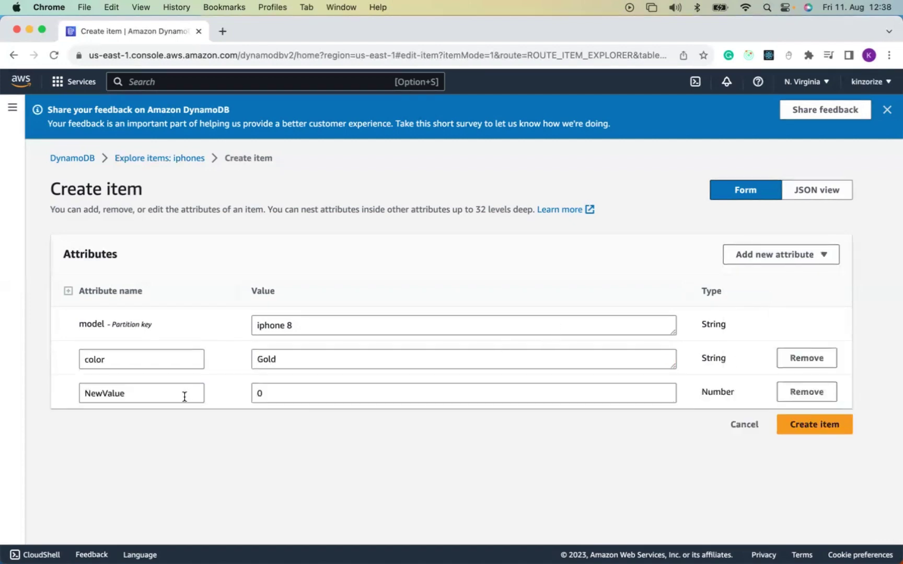
pyautogui.moveTo(183, 395); pyautogui.dragTo(64, 387)
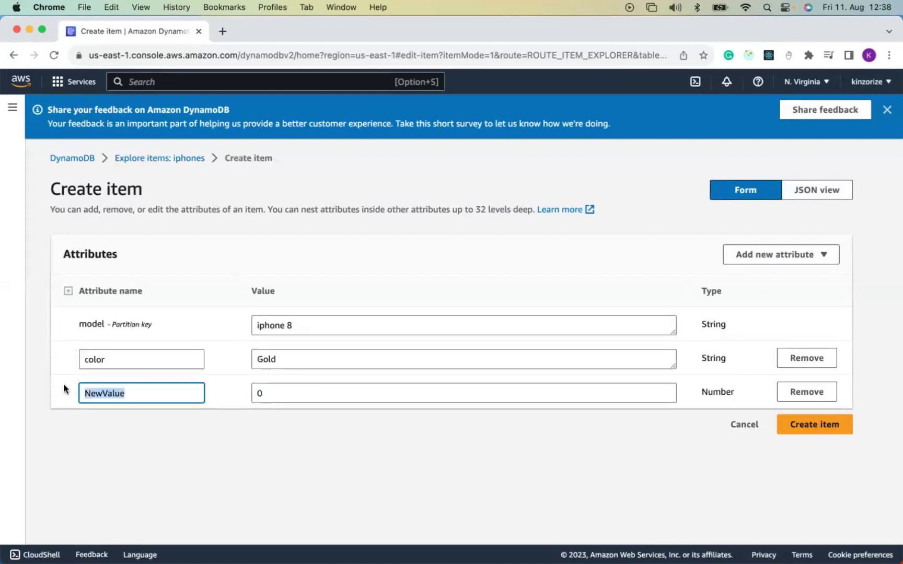
pyautogui.write('Pr')
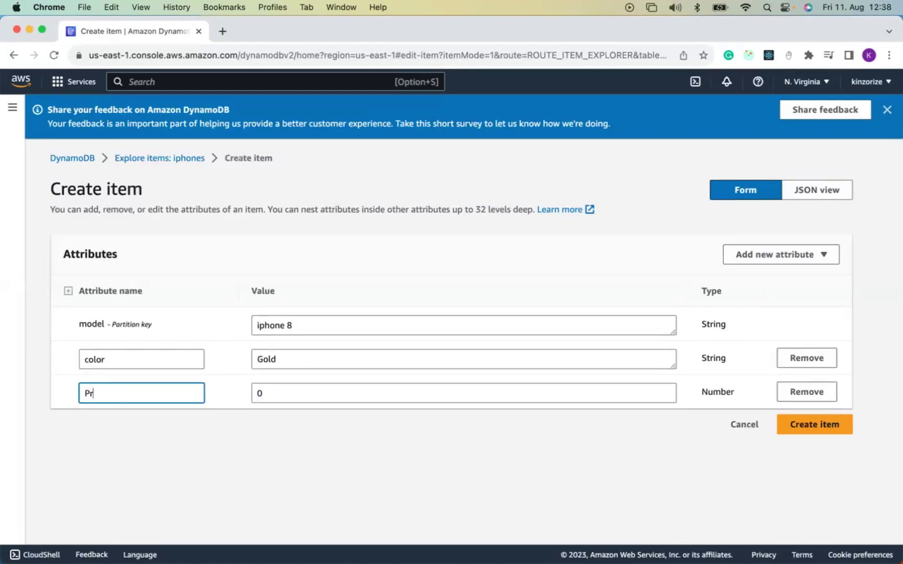
pyautogui.write('oce')
pyautogui.click(272, 395)
pyautogui.moveTo(272, 396); pyautogui.dragTo(238, 396)
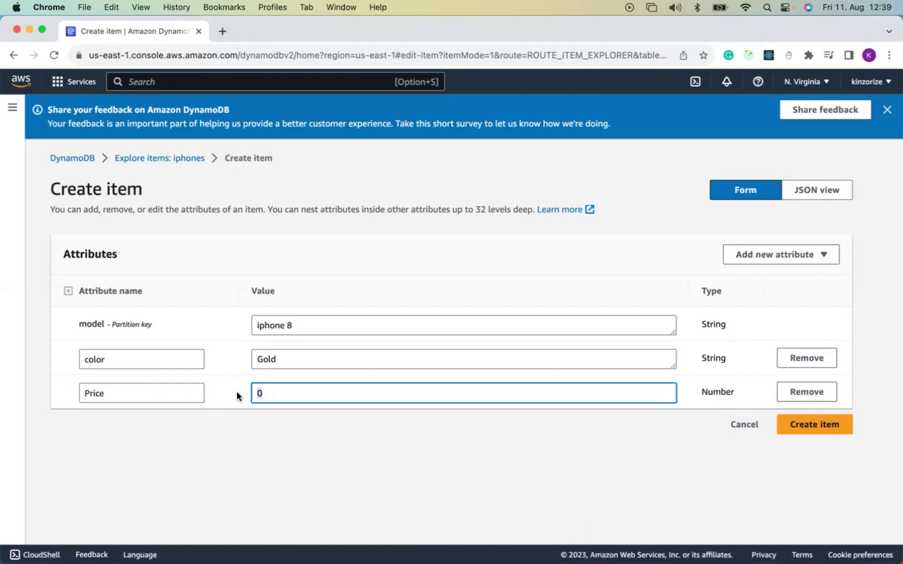
pyautogui.write('15')
# Step: Add a String attribute named True Tone with the value Yes to the iphone 8 item
pyautogui.click(763, 259)
pyautogui.click(761, 276)
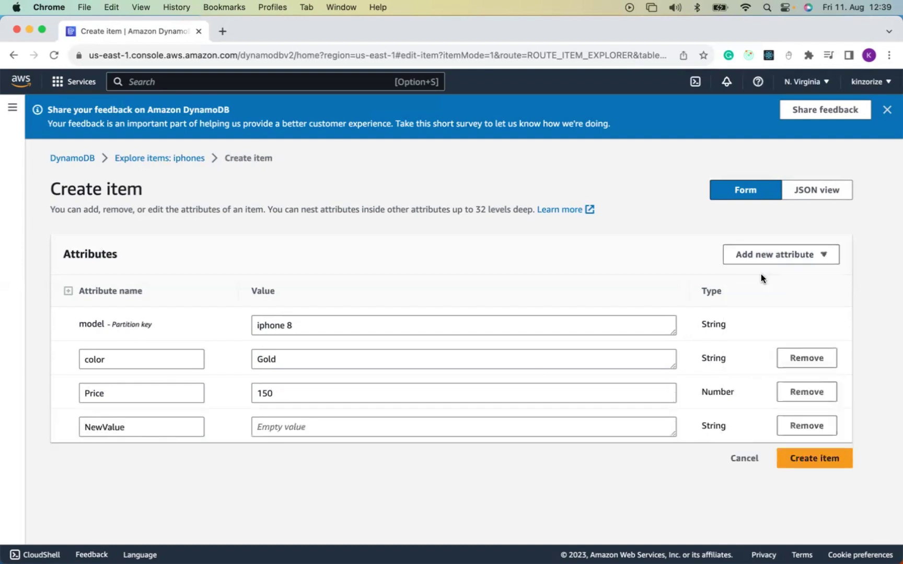
pyautogui.moveTo(140, 434); pyautogui.dragTo(47, 421)
pyautogui.write('True')
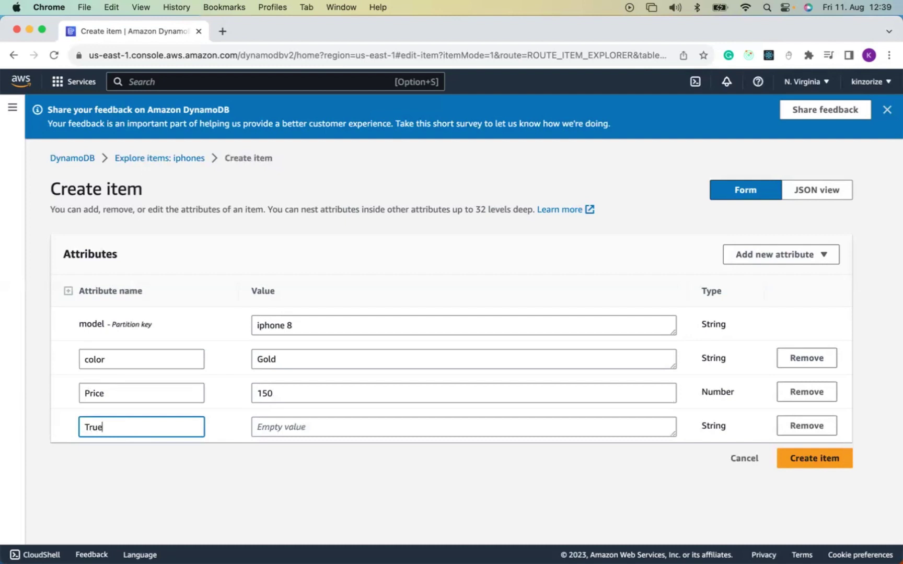
pyautogui.write(' Tone')
pyautogui.click(271, 426)
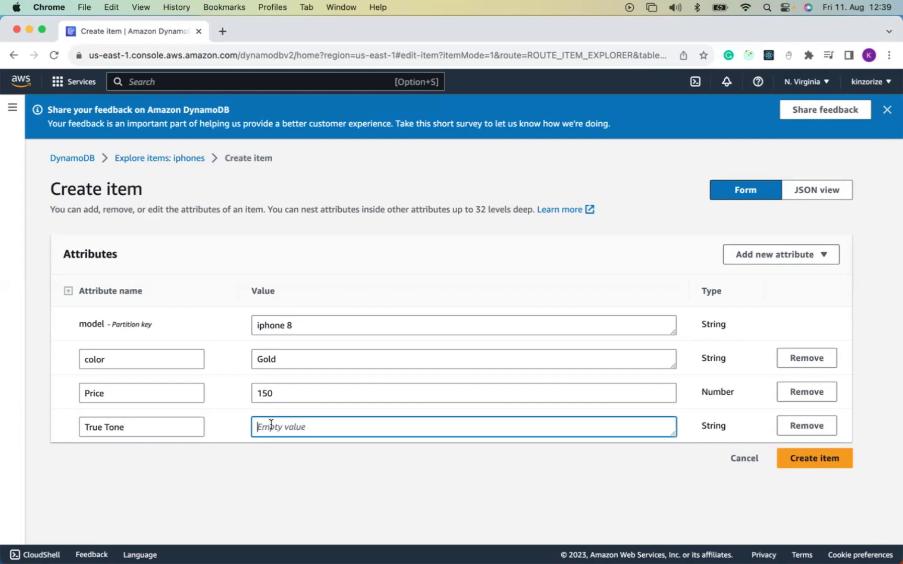
pyautogui.write('Yes')
# Step: Add a String attribute named Year with the value 2015, and create the item
pyautogui.click(781, 254)
pyautogui.click(763, 274)
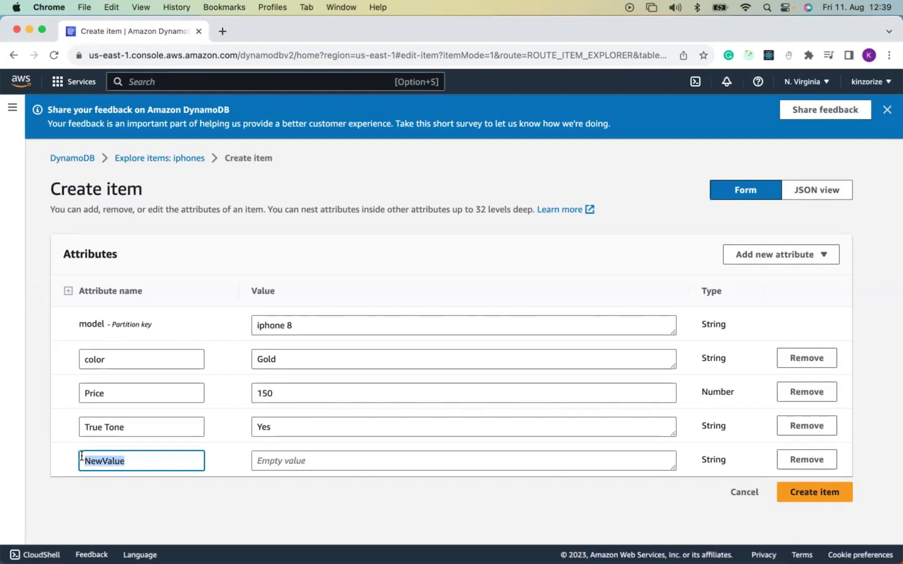
pyautogui.write('Year')
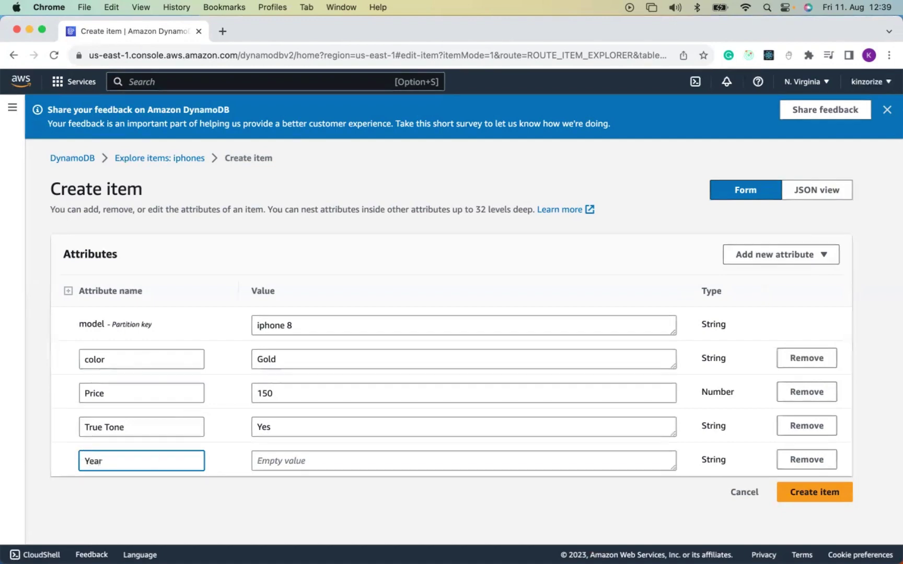
pyautogui.click(268, 459)
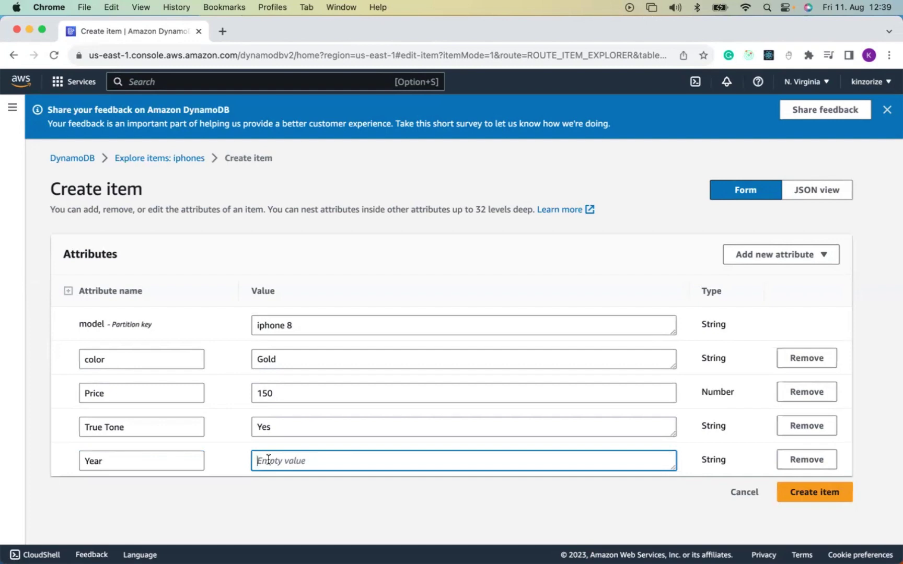
pyautogui.write('2015')
pyautogui.click(835, 493)
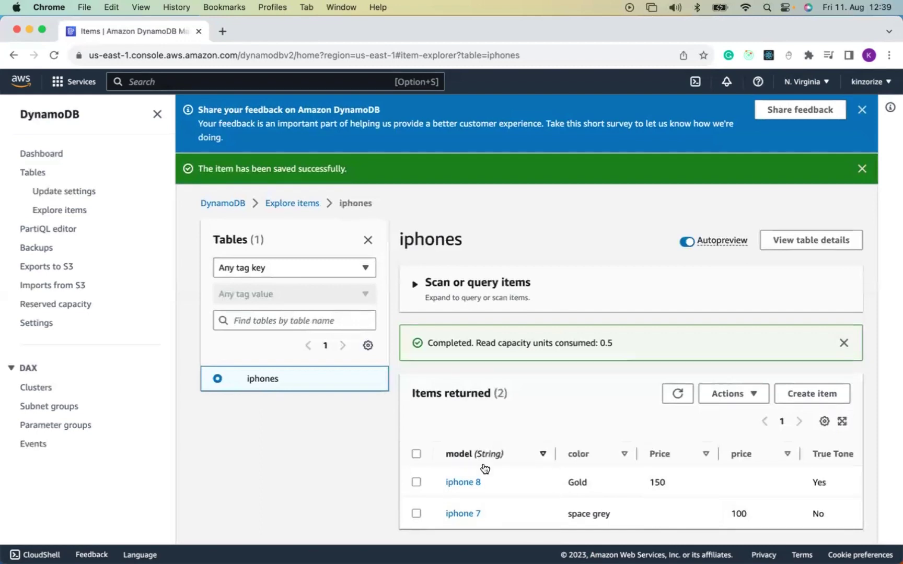
# Step: Review the attribute columns of the returned items and the general information and items summary in the table details
pyautogui.hscroll(5, 516, 498)
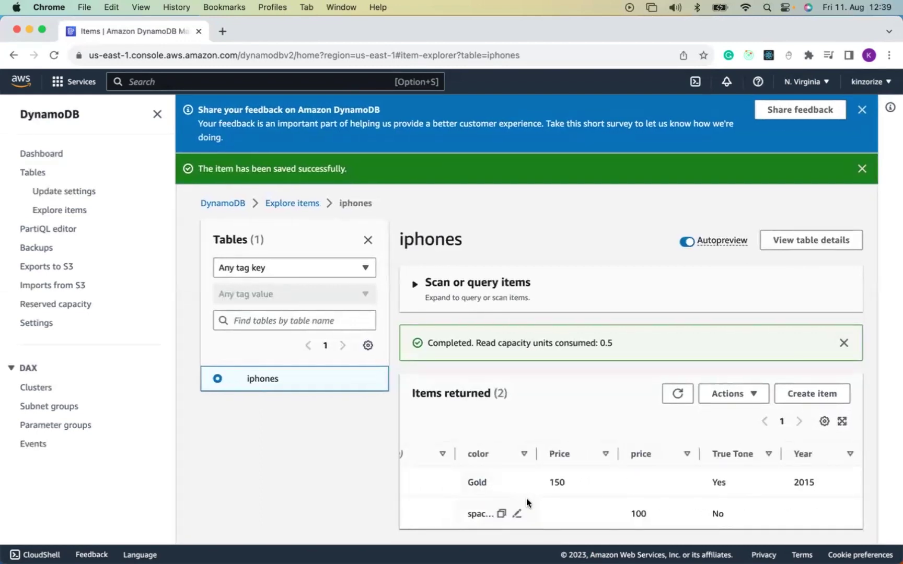
pyautogui.hscroll(-5, 526, 498)
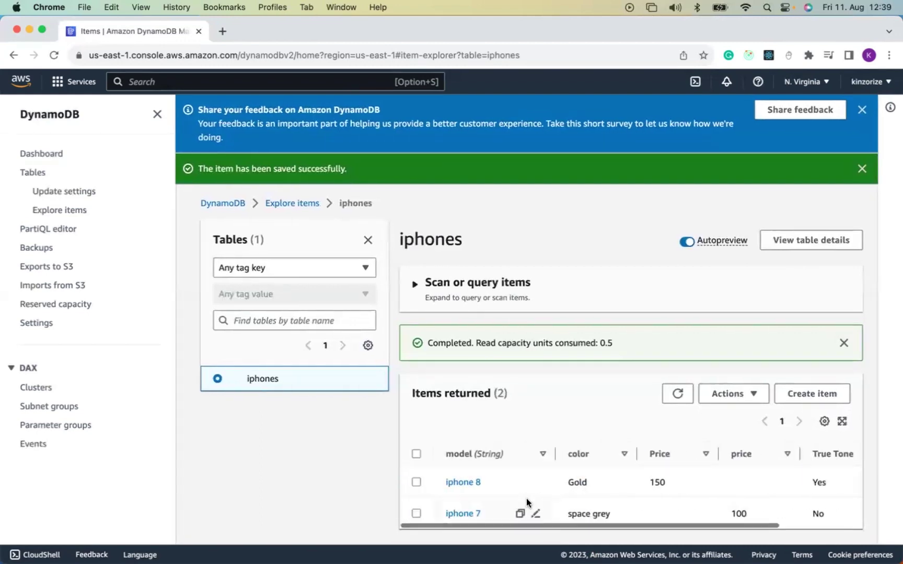
pyautogui.click(784, 240)
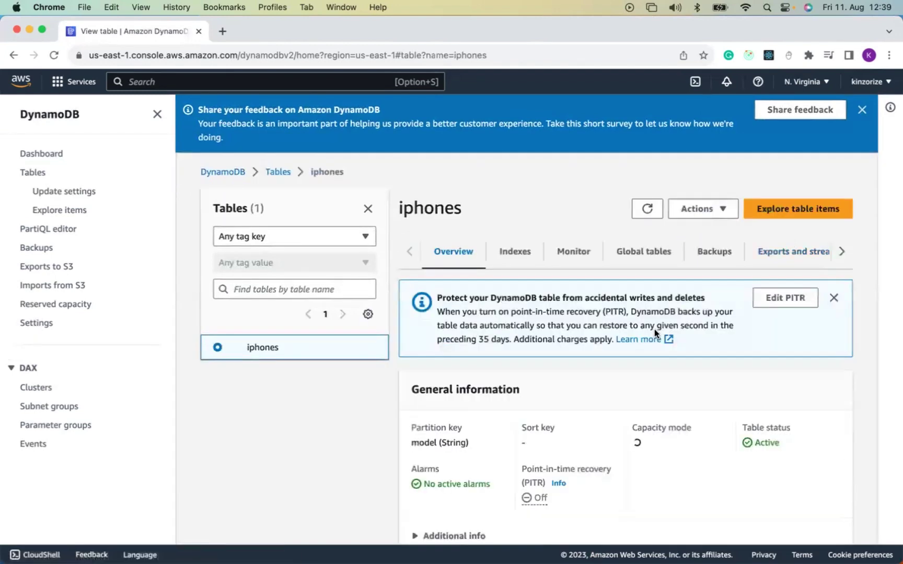
pyautogui.scroll(-2, 653, 329)
pyautogui.scroll(-1, 653, 333)
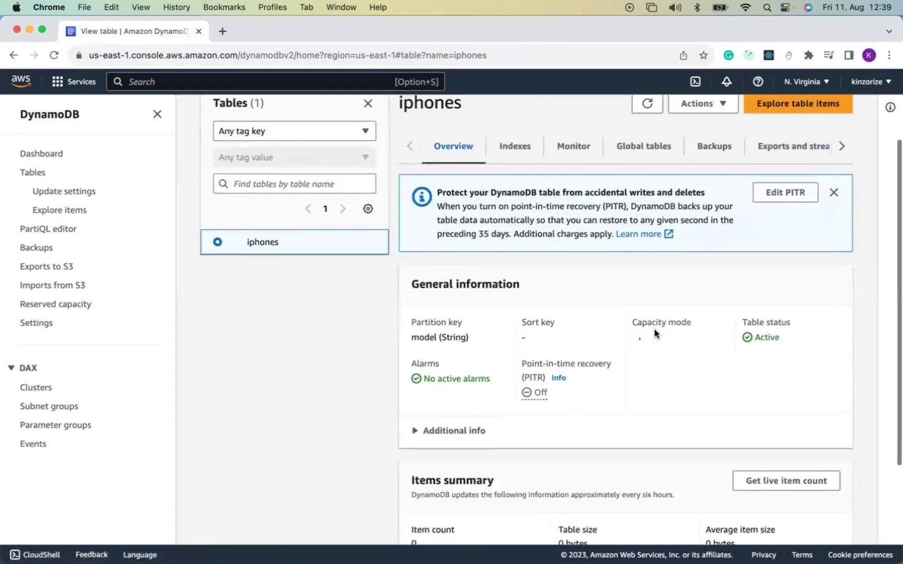
pyautogui.scroll(-5, 654, 333)
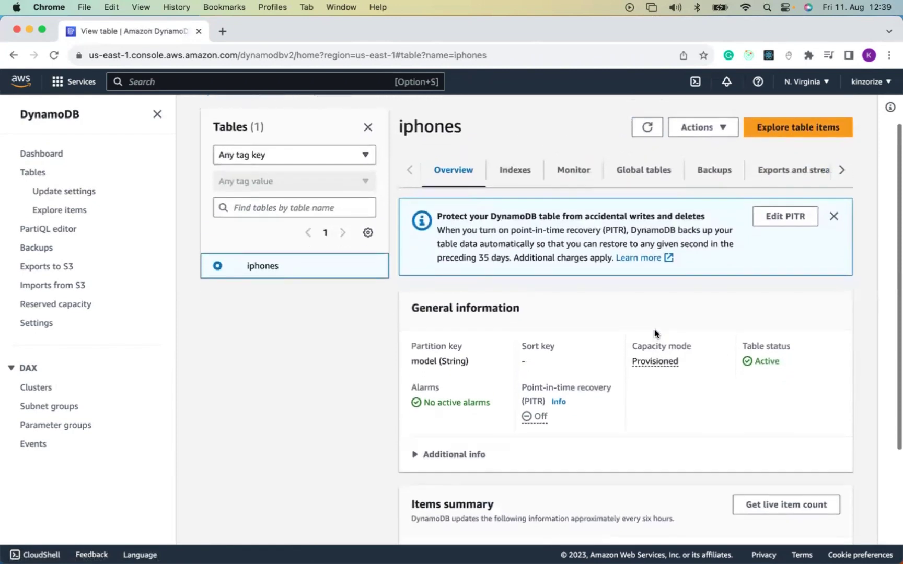
pyautogui.scroll(-3, 654, 330)
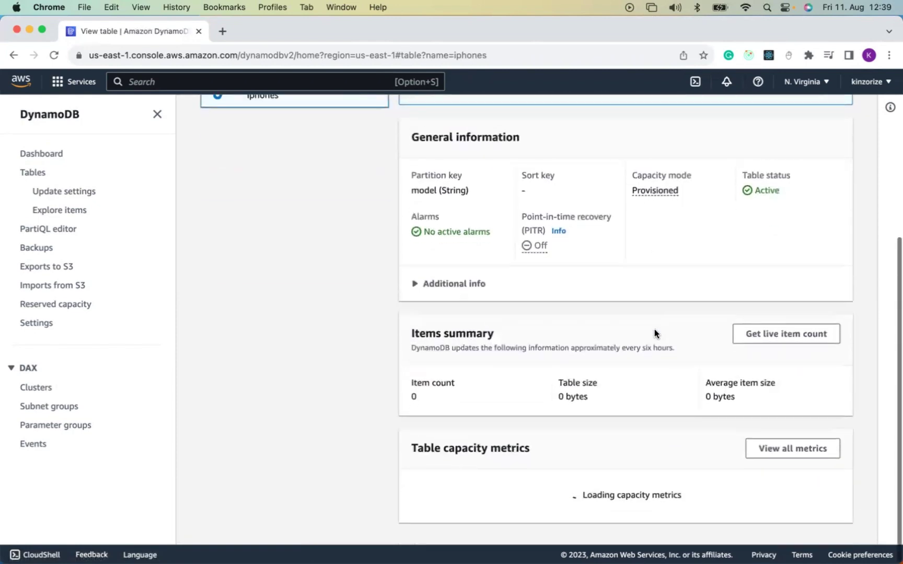
pyautogui.scroll(5, 654, 329)
pyautogui.scroll(5, 654, 330)
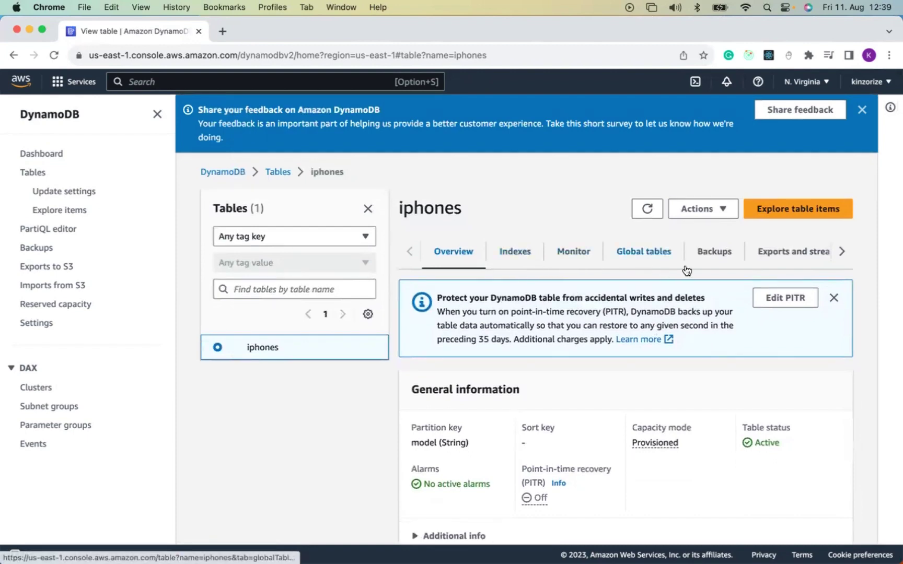
# Step: Examine the iphones table's global table replicas, backup options, and S3 export and stream settings
pyautogui.click(650, 261)
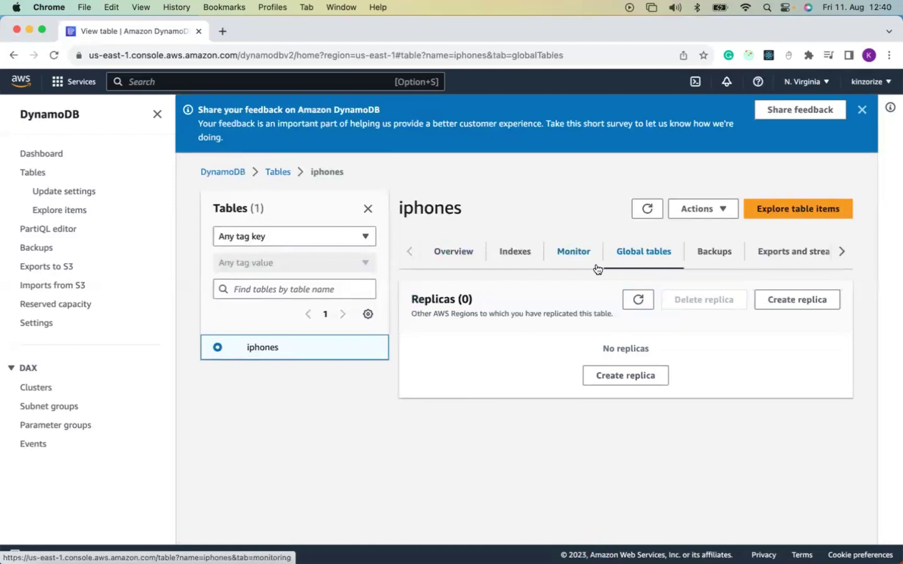
pyautogui.click(714, 252)
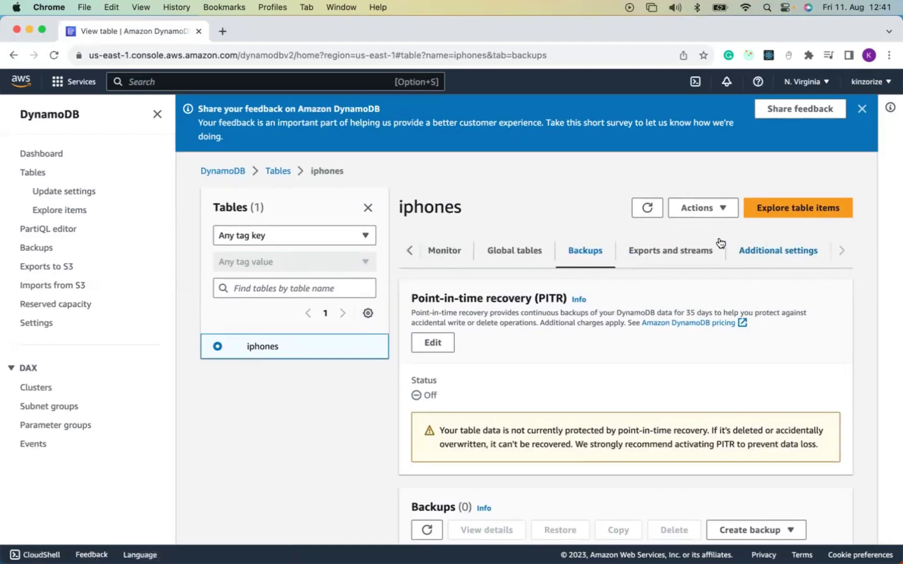
pyautogui.click(677, 256)
pyautogui.scroll(-2, 570, 343)
pyautogui.scroll(-2, 570, 343)
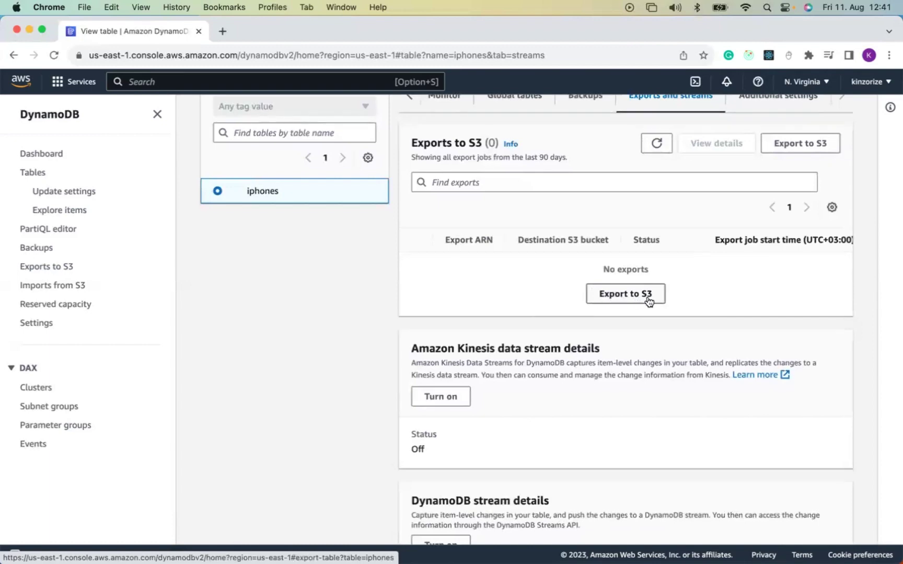
pyautogui.scroll(-3, 623, 349)
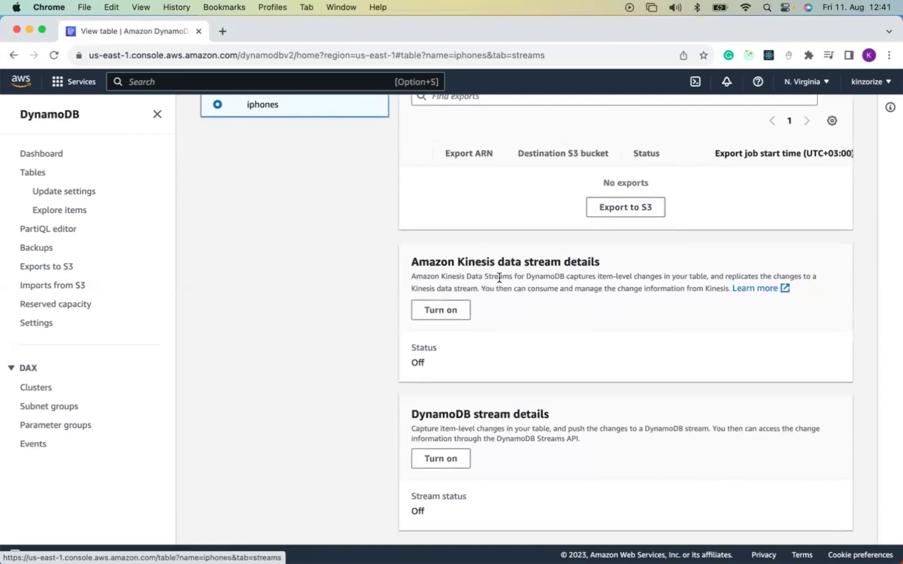
pyautogui.scroll(-1, 504, 295)
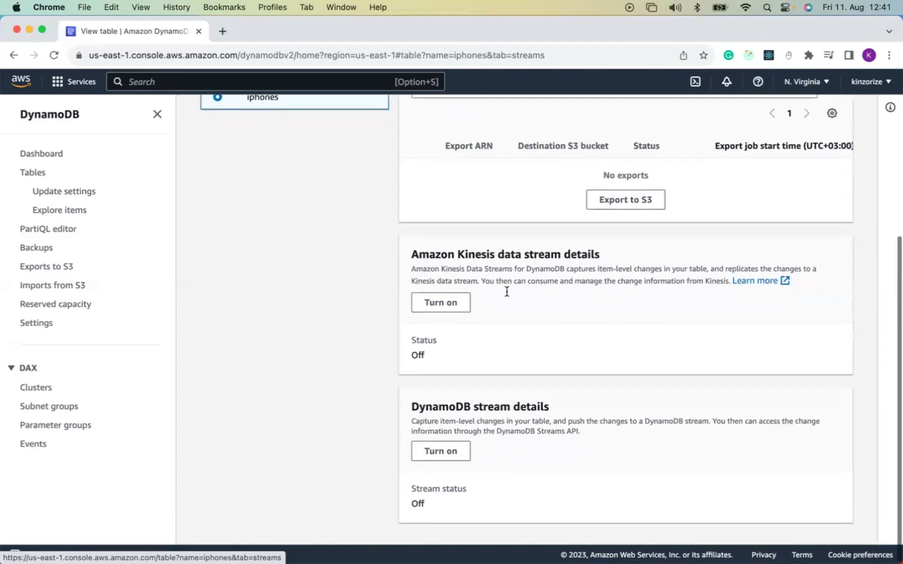
pyautogui.scroll(10, 640, 238)
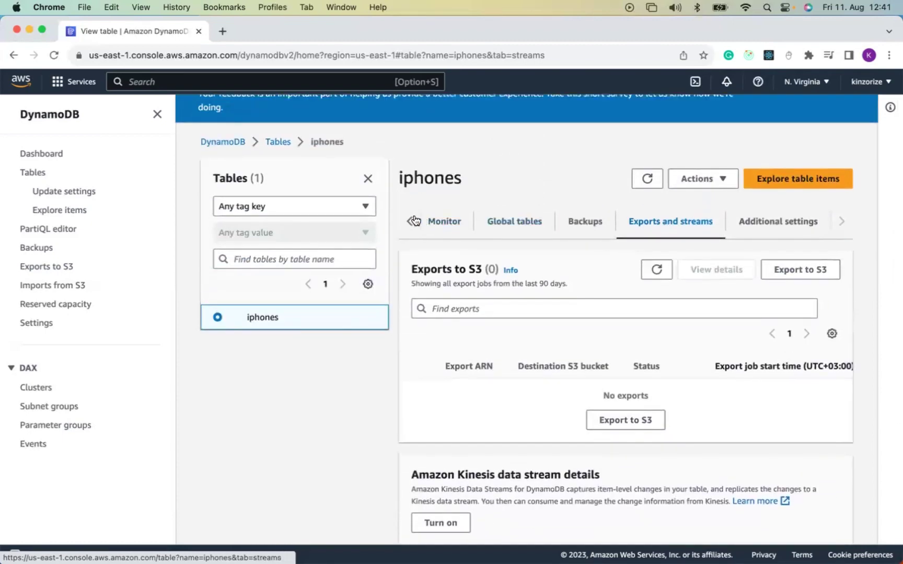
# Step: Examine the iphones table's monitoring information and, back on its overview, the available table actions
pyautogui.click(441, 223)
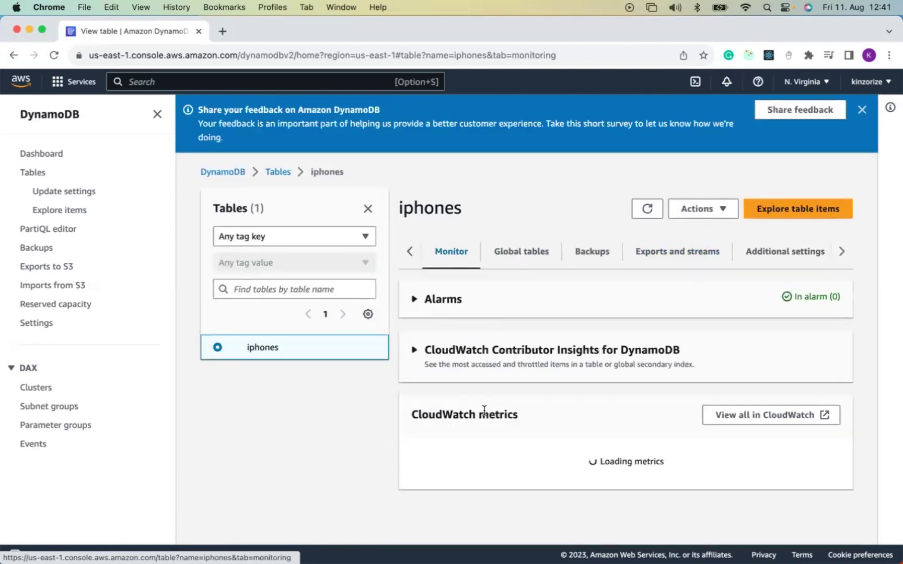
pyautogui.click(410, 253)
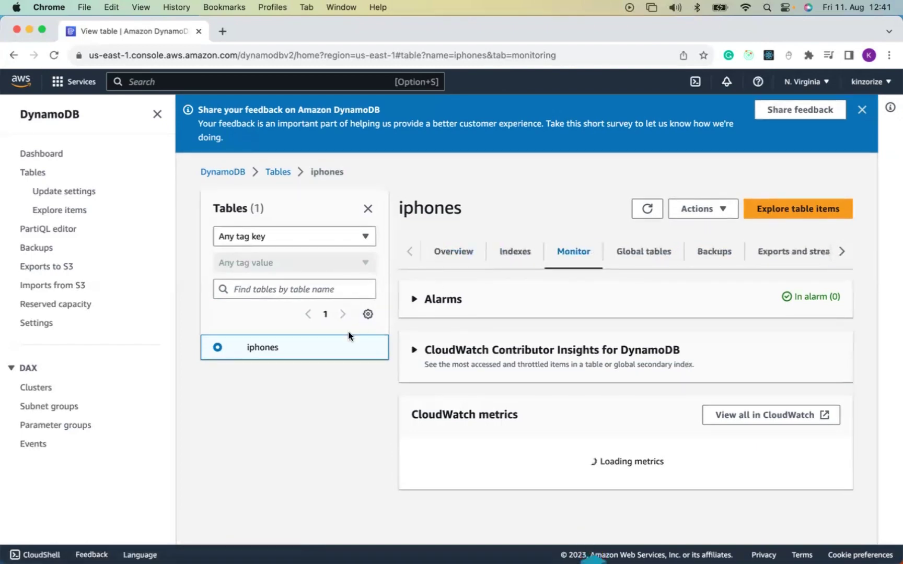
pyautogui.click(280, 347)
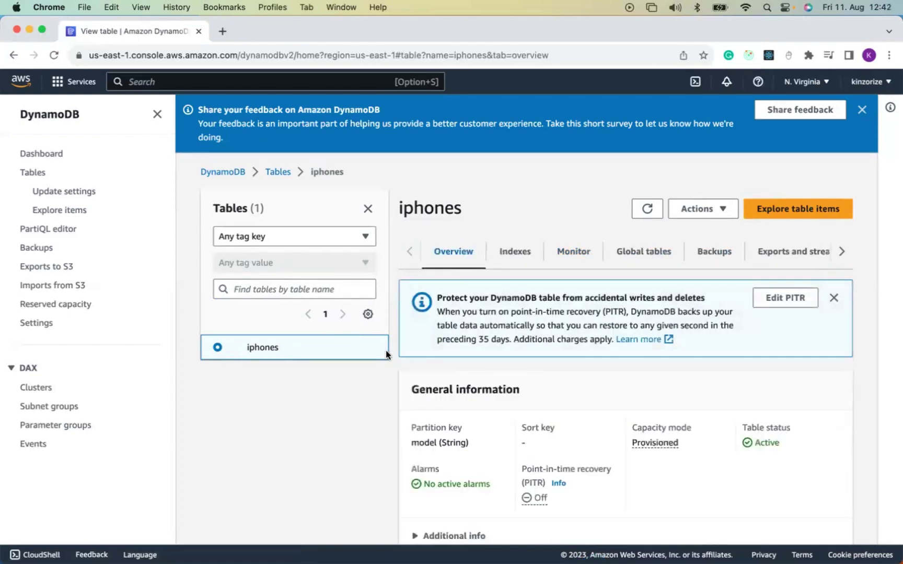
pyautogui.click(719, 210)
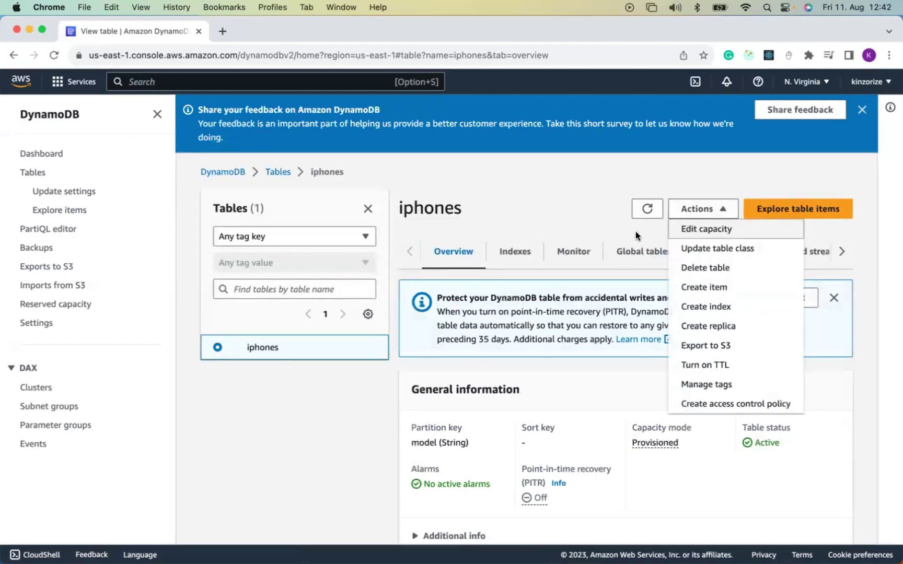
pyautogui.click(560, 213)
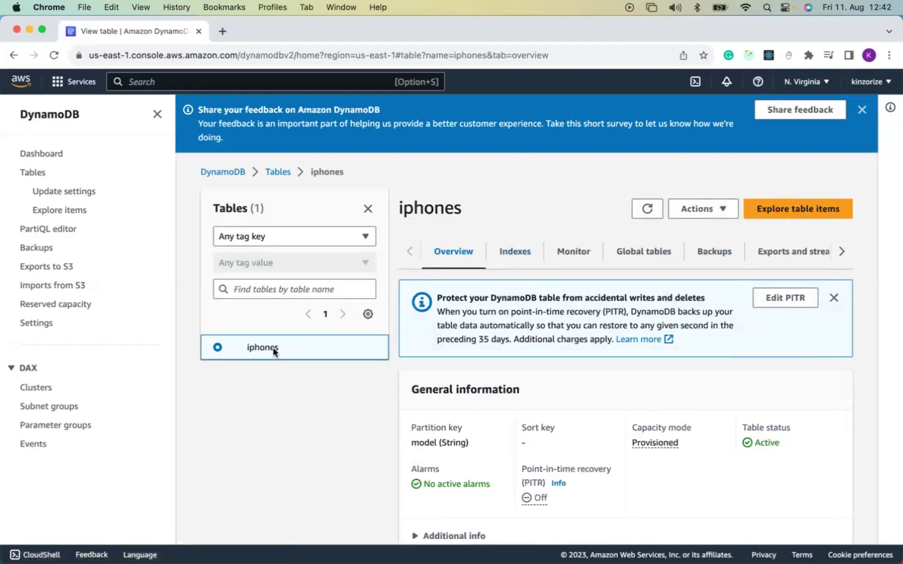
# Step: Check the iphones table's overview information, and open its items to view their attribute columns
pyautogui.scroll(-5, 444, 359)
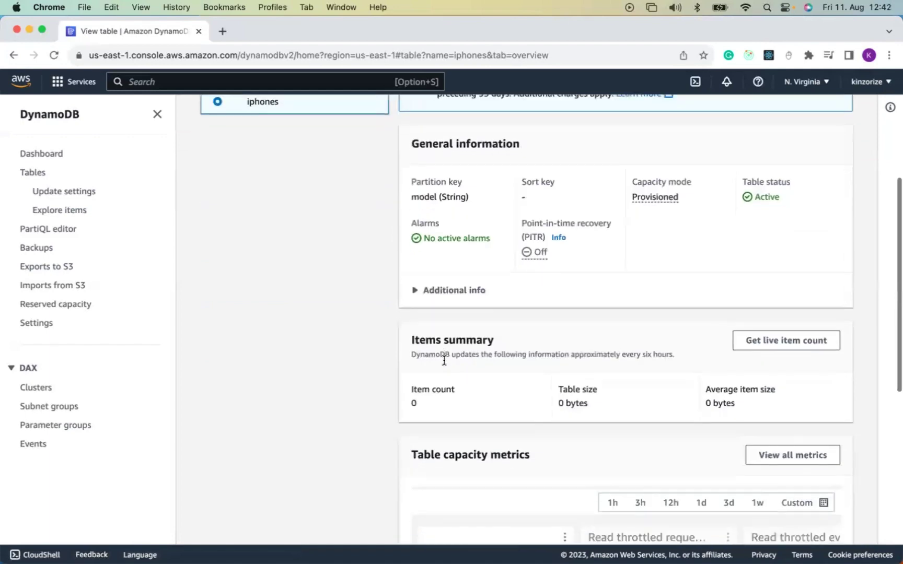
pyautogui.scroll(-2, 443, 364)
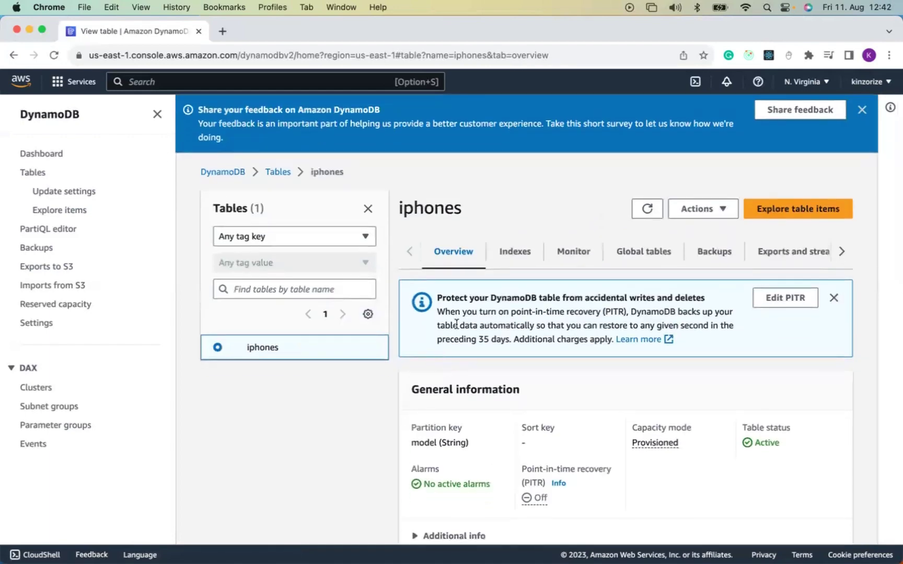
pyautogui.click(806, 206)
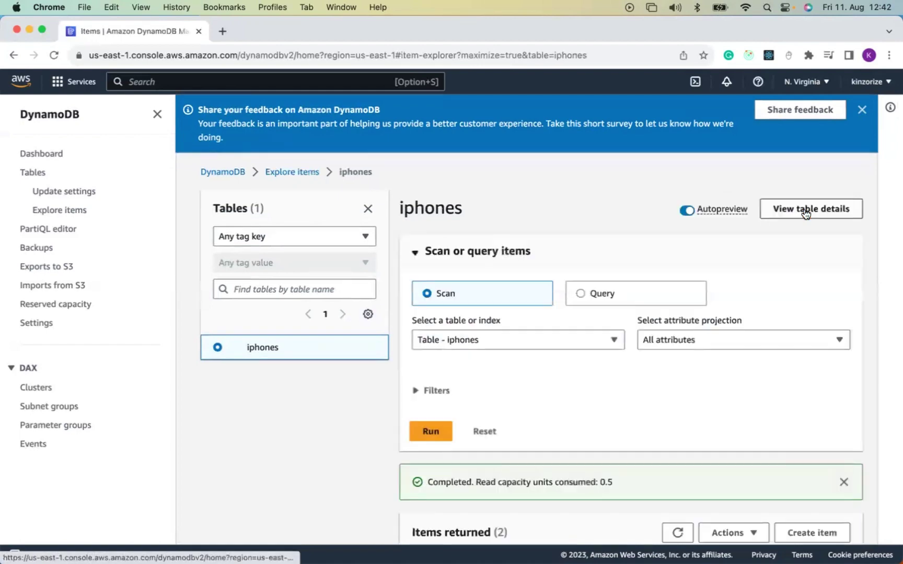
pyautogui.scroll(-3, 605, 374)
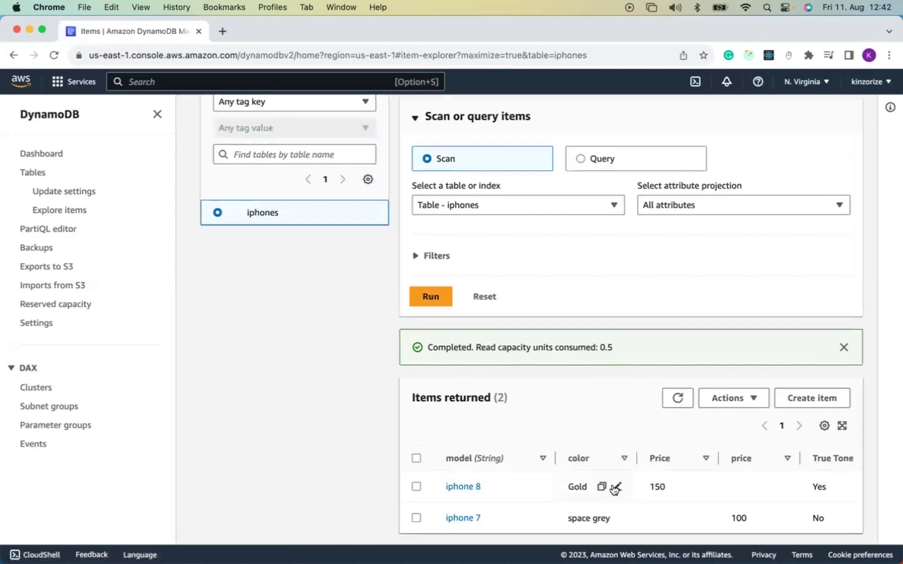
pyautogui.hscroll(3, 638, 483)
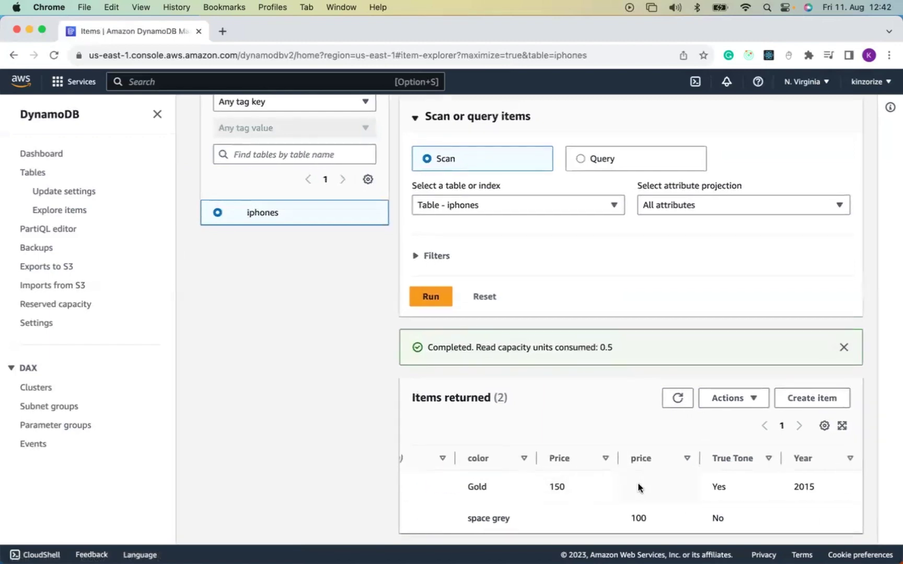
pyautogui.hscroll(-3, 638, 483)
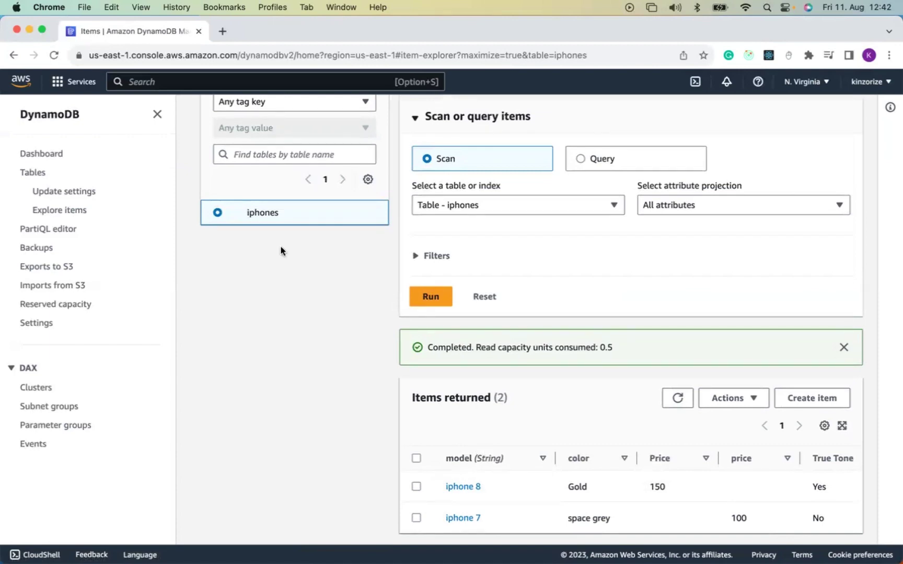
# Step: Reselect the iphones table and compare the color, Price, price, True Tone and Year attributes across the iphone 8 and iphone 7 items
pyautogui.click(266, 216)
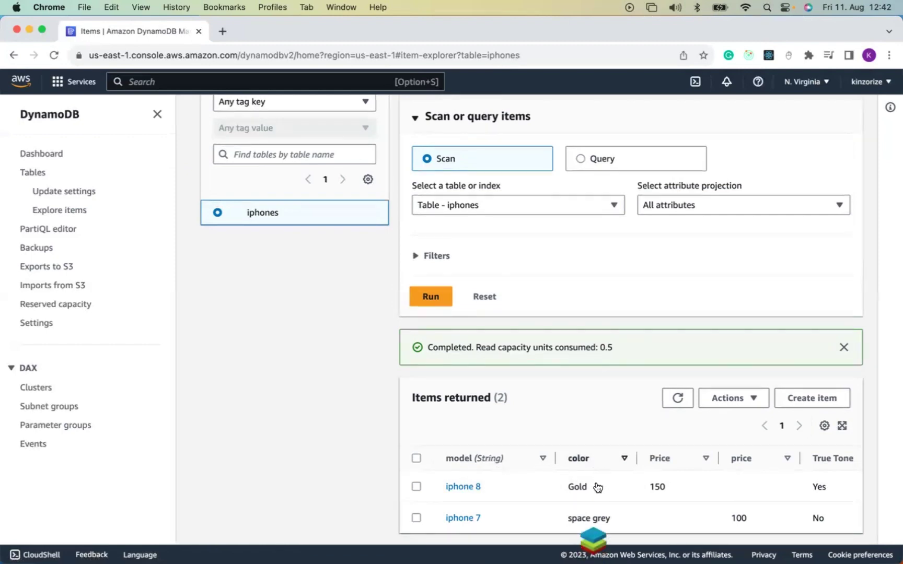
pyautogui.moveTo(600, 490)
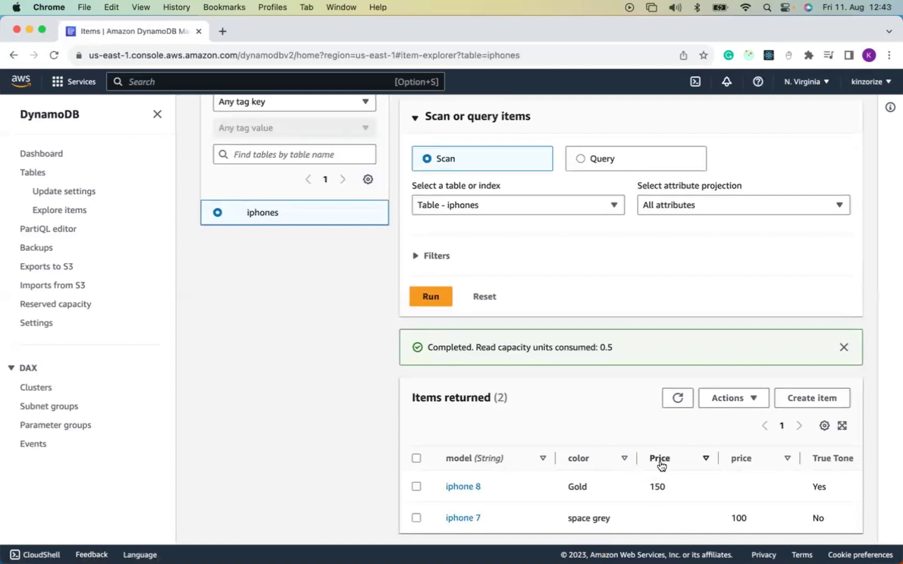
pyautogui.moveTo(655, 493)
pyautogui.moveTo(764, 524)
pyautogui.hscroll(2, 776, 470)
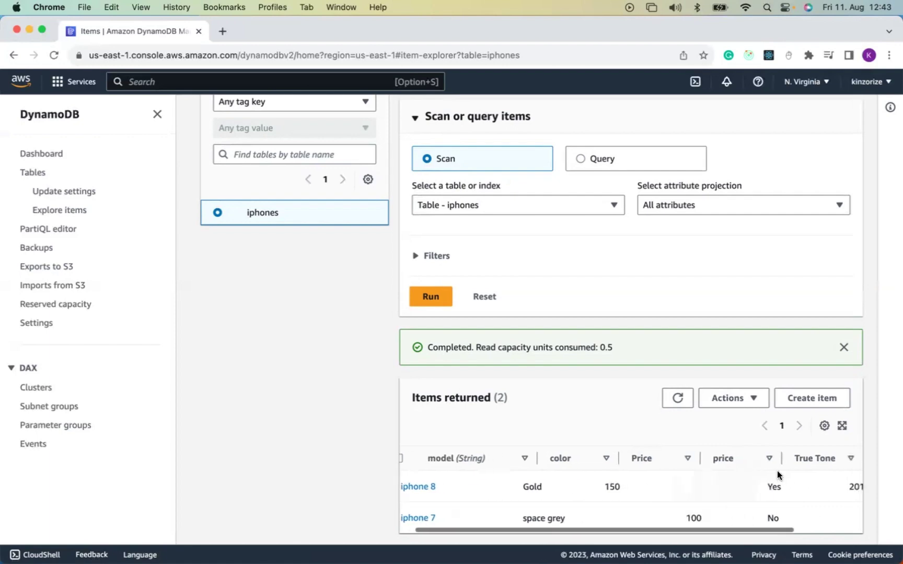
pyautogui.hscroll(1, 773, 473)
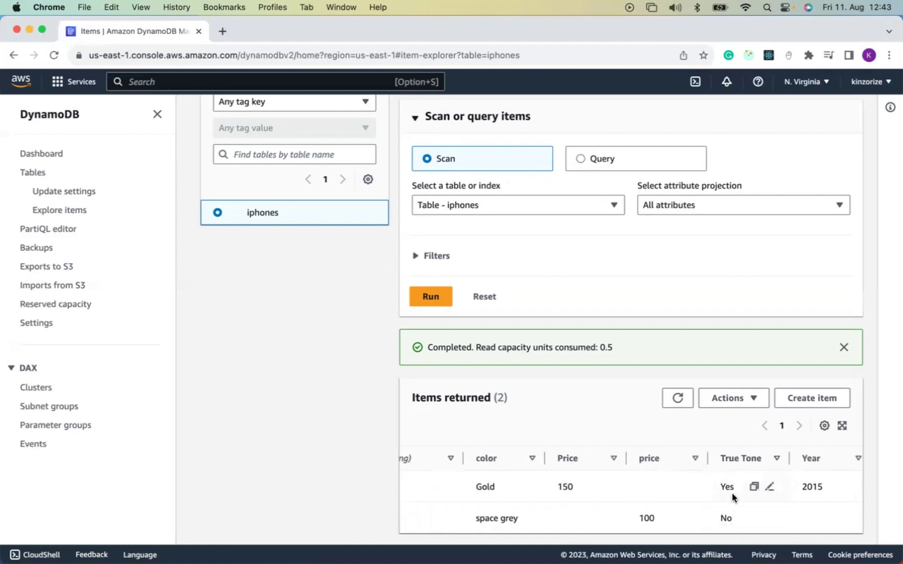
pyautogui.hscroll(1, 750, 485)
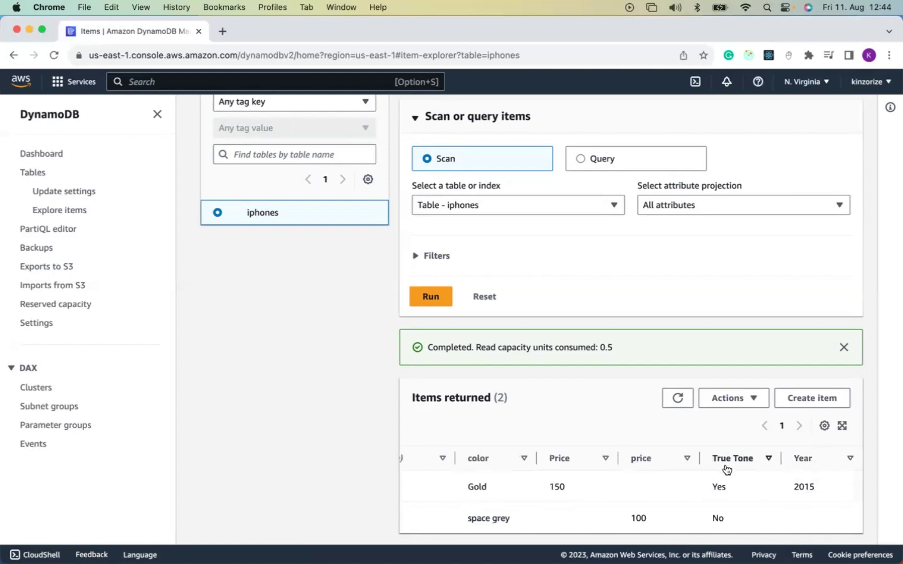
pyautogui.hscroll(-5, 685, 480)
pyautogui.hscroll(-1, 685, 485)
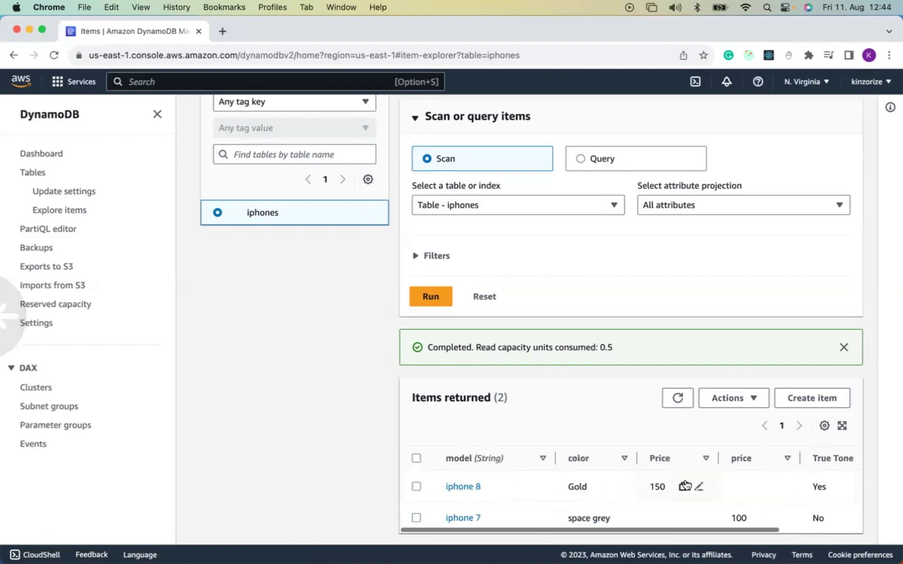